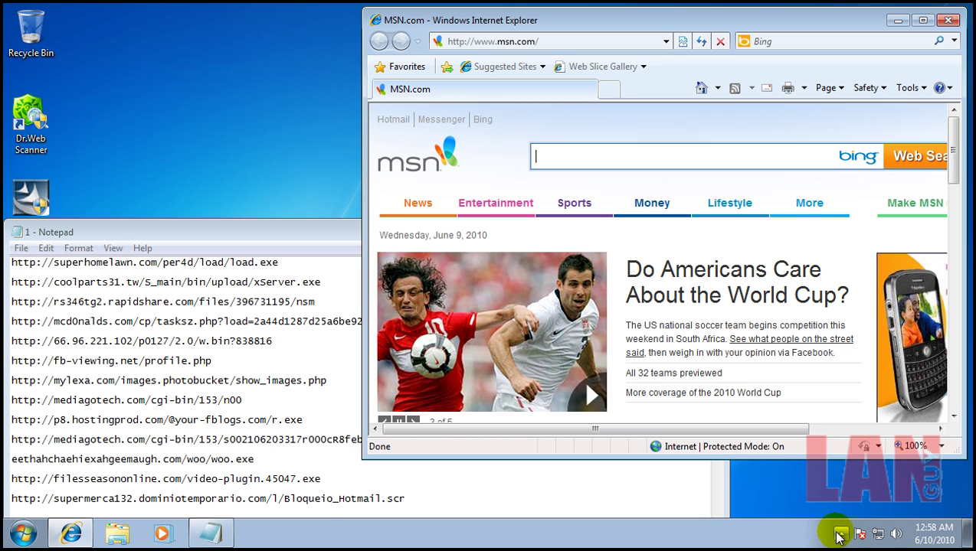
From the Dr.Web tray icon menu, browse the SpIDer Guard, Firewall and Parental Control submenus.
{"action": "left_click", "coordinate": [841, 534]}
{"action": "right_click", "coordinate": [863, 469]}
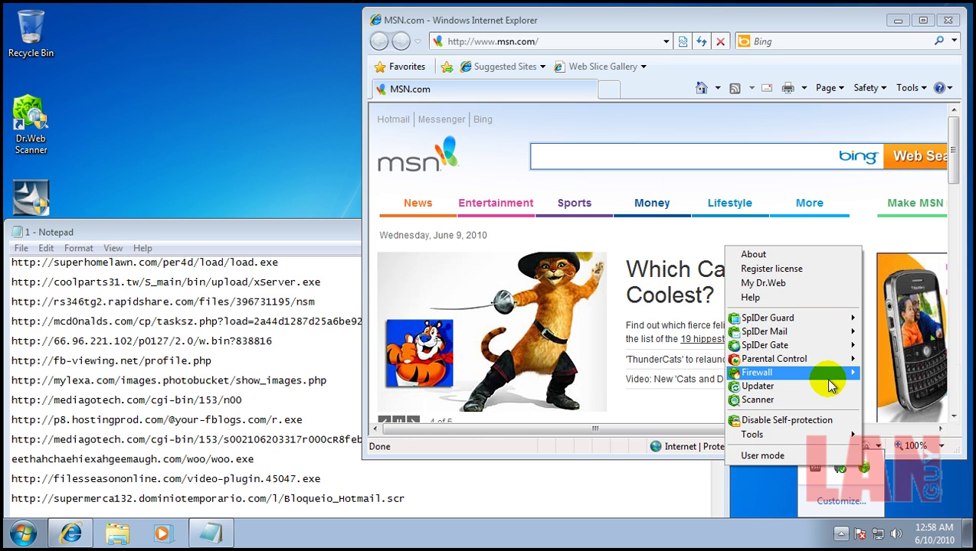
{"action": "mouse_move", "coordinate": [832, 373]}
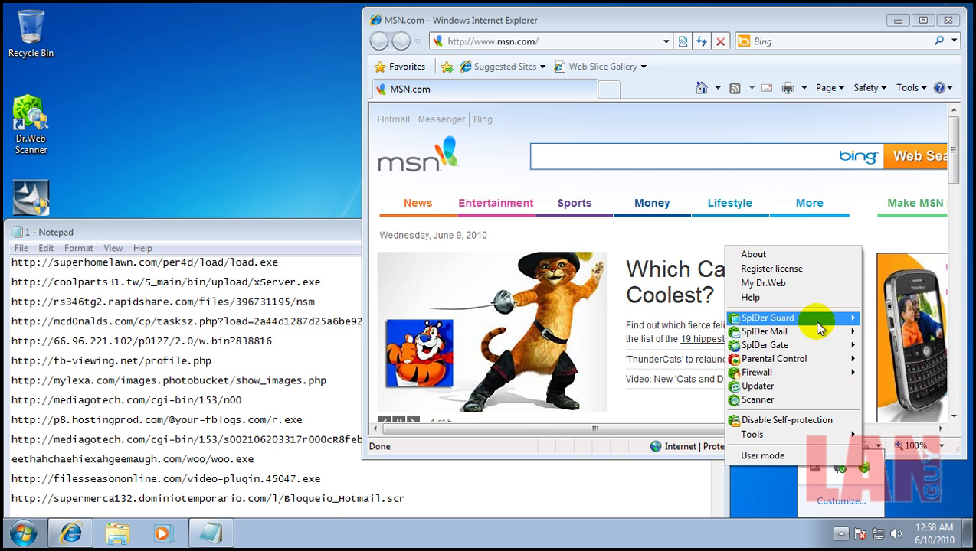
{"action": "mouse_move", "coordinate": [819, 327]}
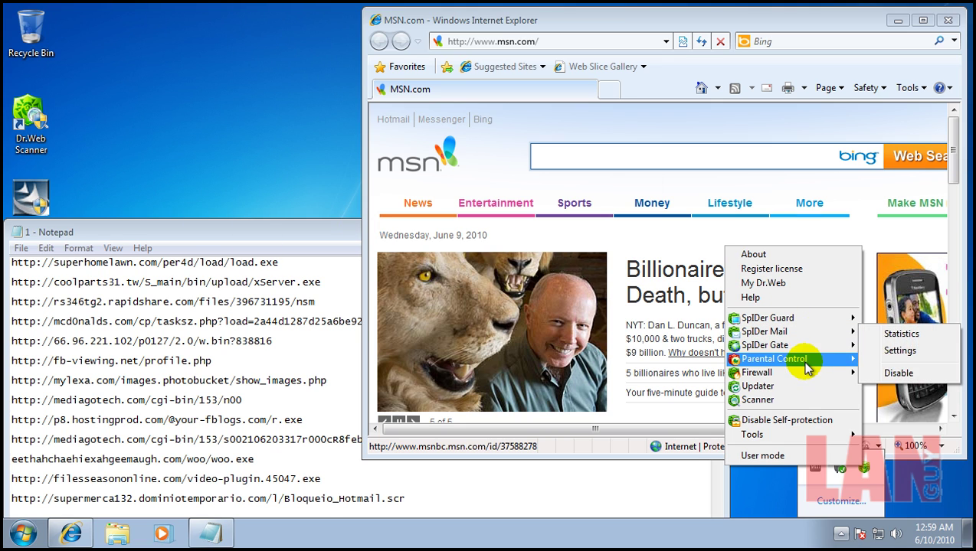
{"action": "mouse_move", "coordinate": [814, 352]}
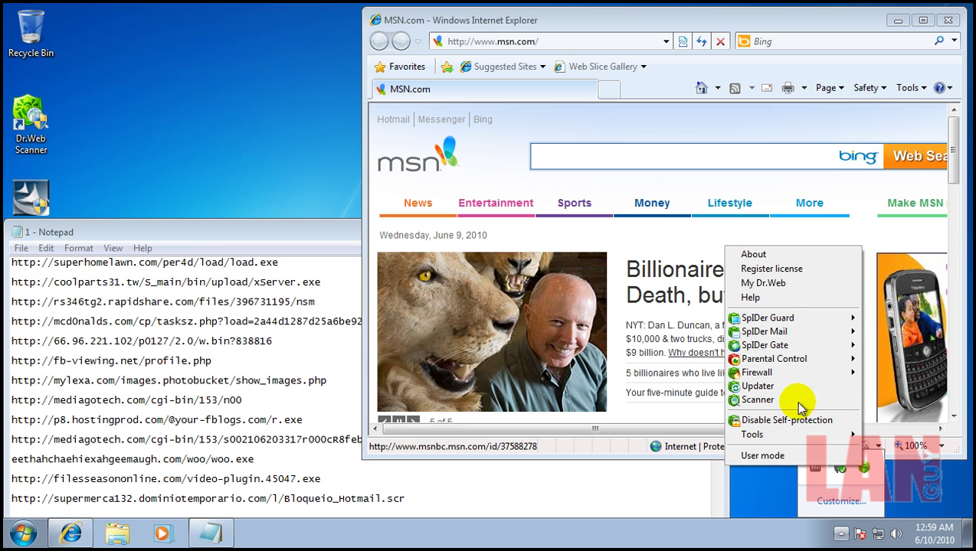
Check About shows version 6.0.0.03100, then run Updater's Update now to refresh the virus databases.
{"action": "left_click", "coordinate": [786, 255]}
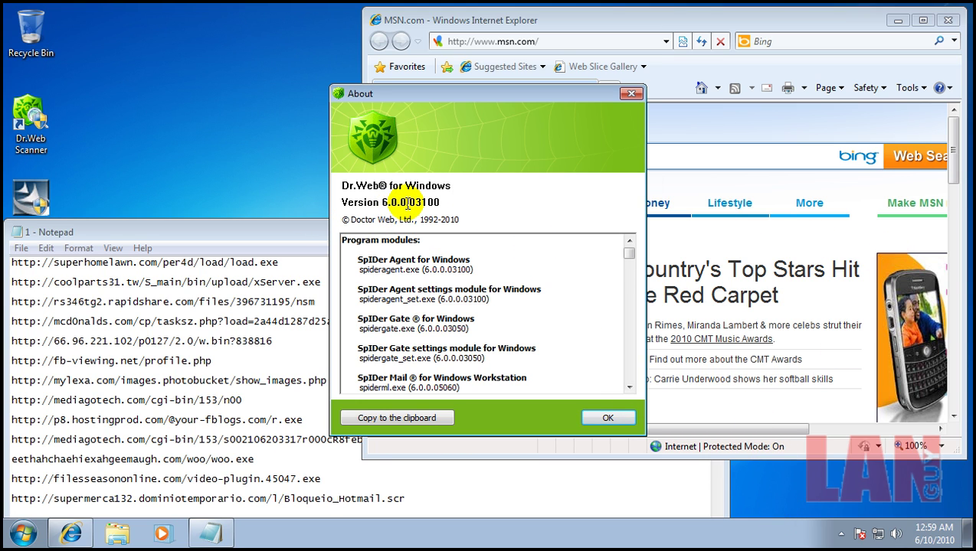
{"action": "left_click", "coordinate": [597, 420]}
{"action": "left_click", "coordinate": [841, 534]}
{"action": "right_click", "coordinate": [868, 473]}
{"action": "left_click", "coordinate": [837, 390]}
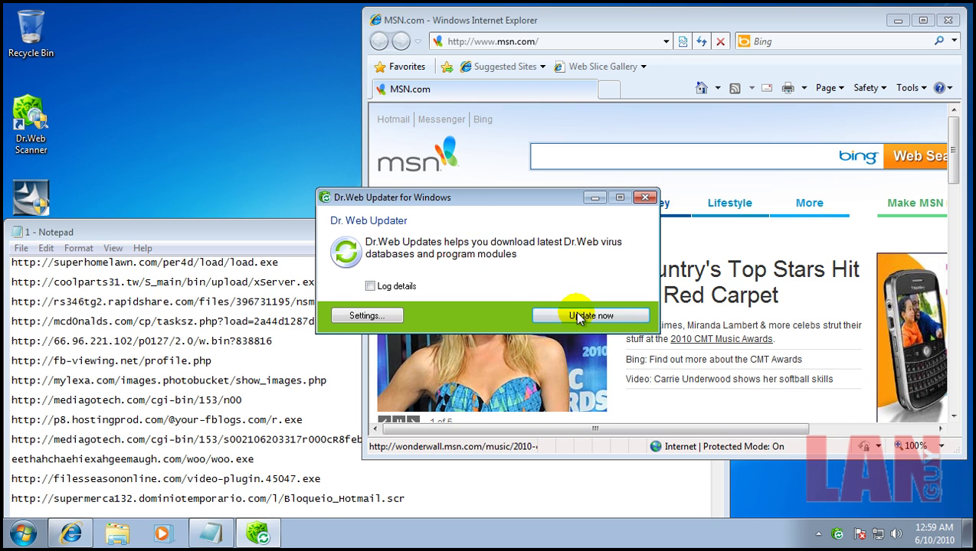
{"action": "left_click", "coordinate": [576, 317]}
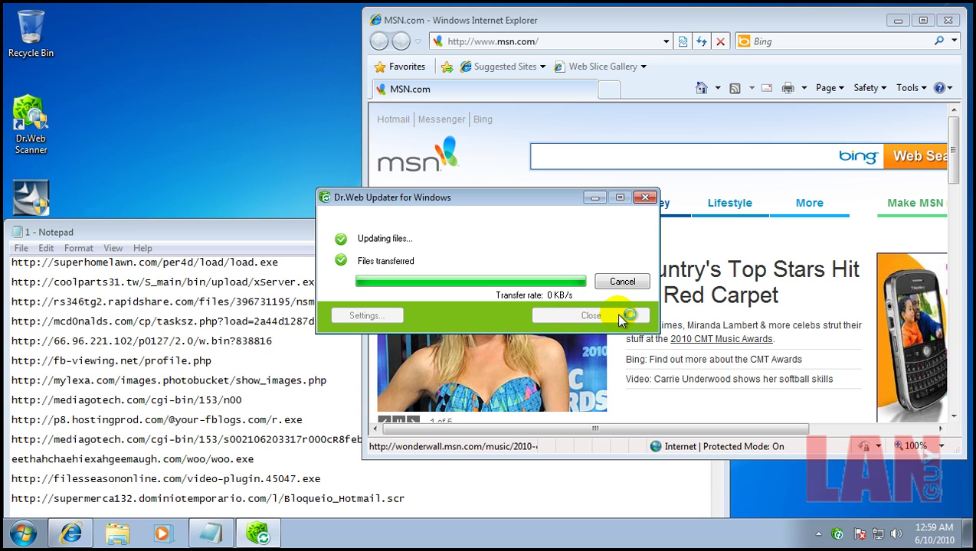
{"action": "left_click", "coordinate": [618, 315]}
{"action": "left_click_drag", "start_coordinate": [285, 266], "coordinate": [4, 222]}
{"action": "key", "text": "ctrl+c"}
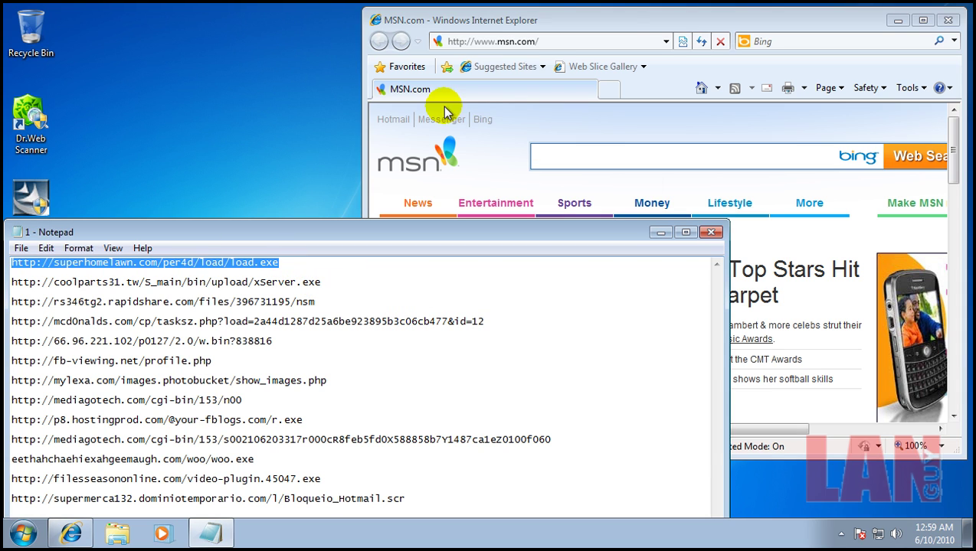
{"action": "left_click", "coordinate": [595, 42]}
{"action": "key", "text": "ctrl+v"}
{"action": "key", "text": "Return"}
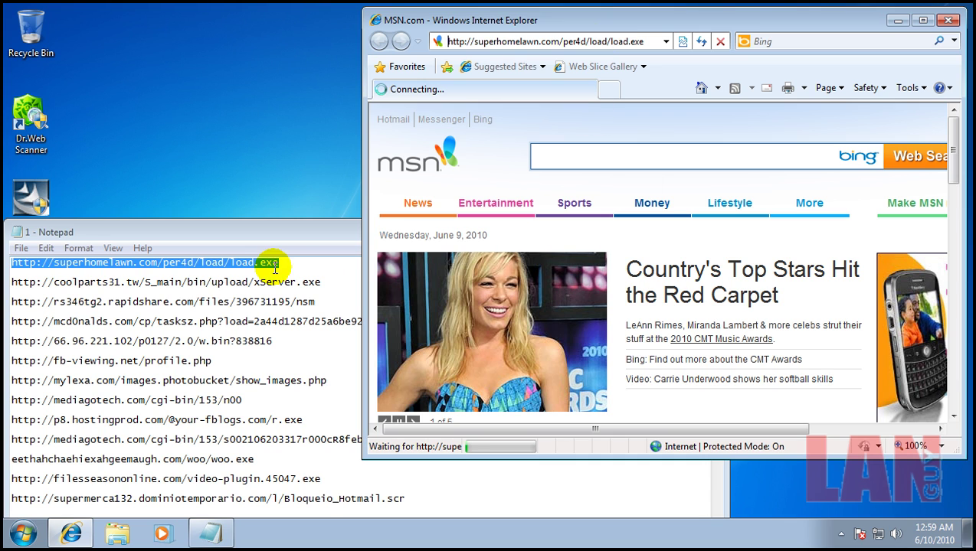
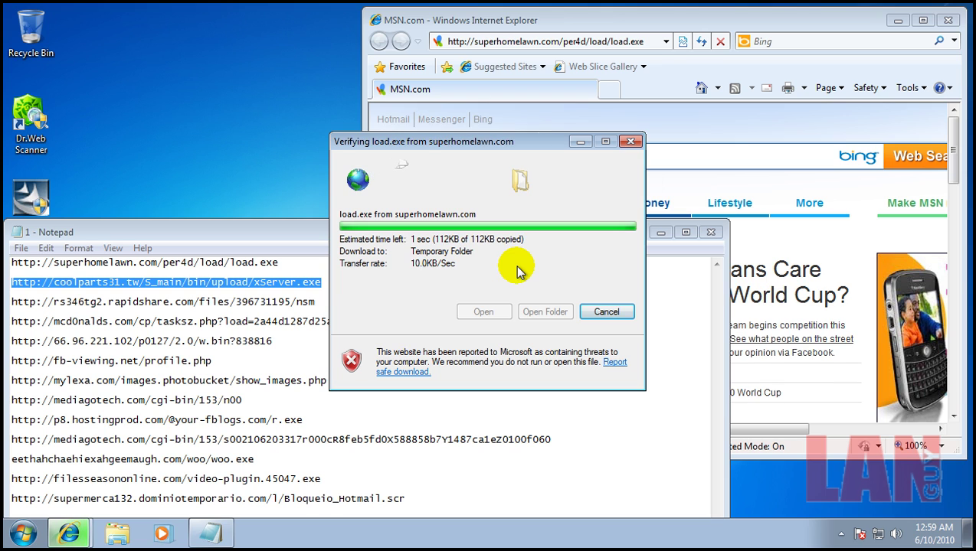
Run the downloaded load.exe and allow Windows Explorer's outbound connection in Dr.Web Firewall.
{"action": "left_click", "coordinate": [553, 292]}
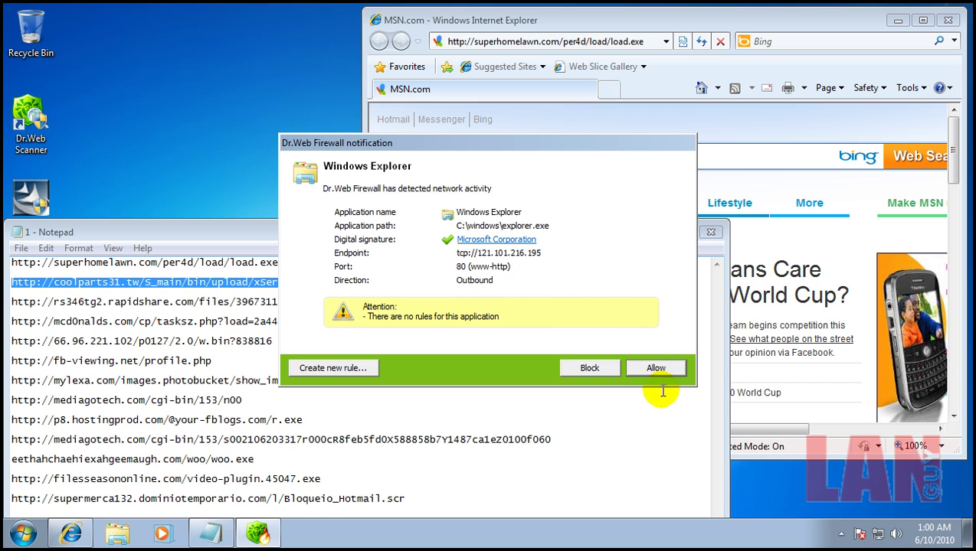
{"action": "left_click", "coordinate": [658, 368]}
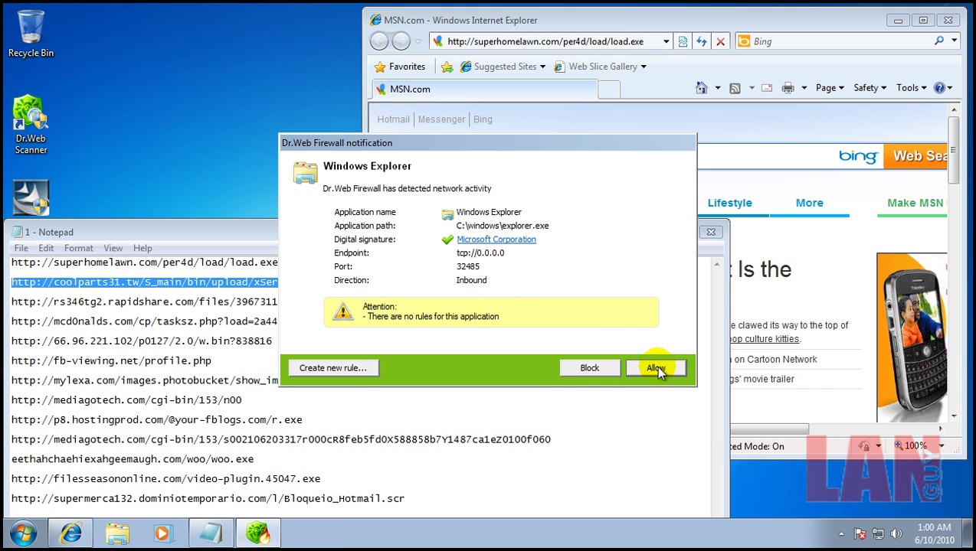
Allow Explorer's inbound connection, then load the coolparts31.tw xServer.exe link and run it.
{"action": "left_click", "coordinate": [655, 368]}
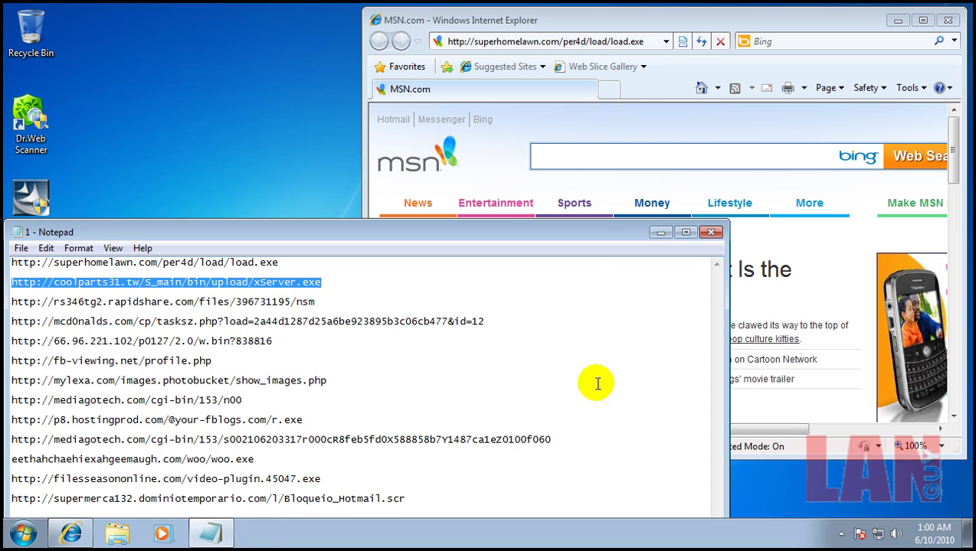
{"action": "left_click", "coordinate": [587, 38]}
{"action": "type", "text": "http://coolparts31.tw/S_main/bin/upload/xServer.exe"}
{"action": "key", "text": "Return"}
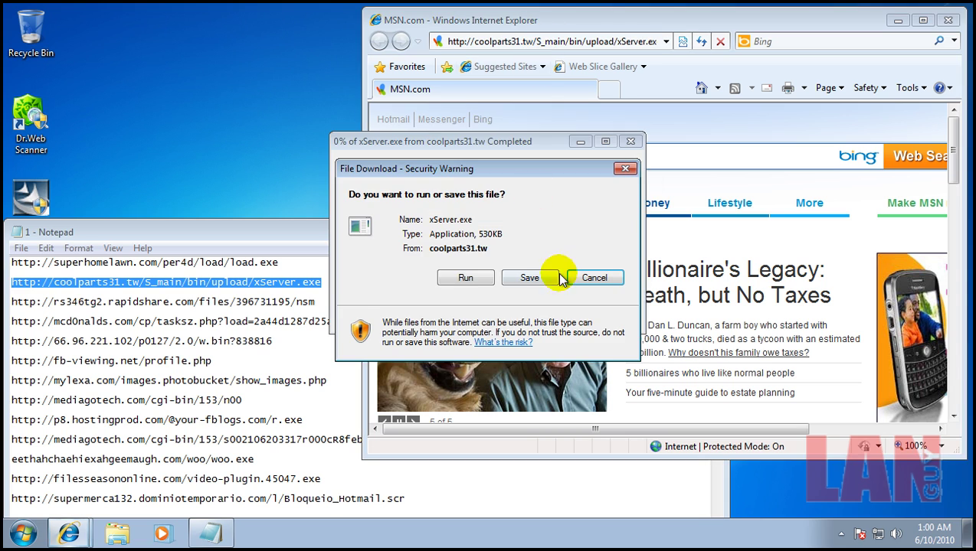
{"action": "left_click", "coordinate": [467, 277]}
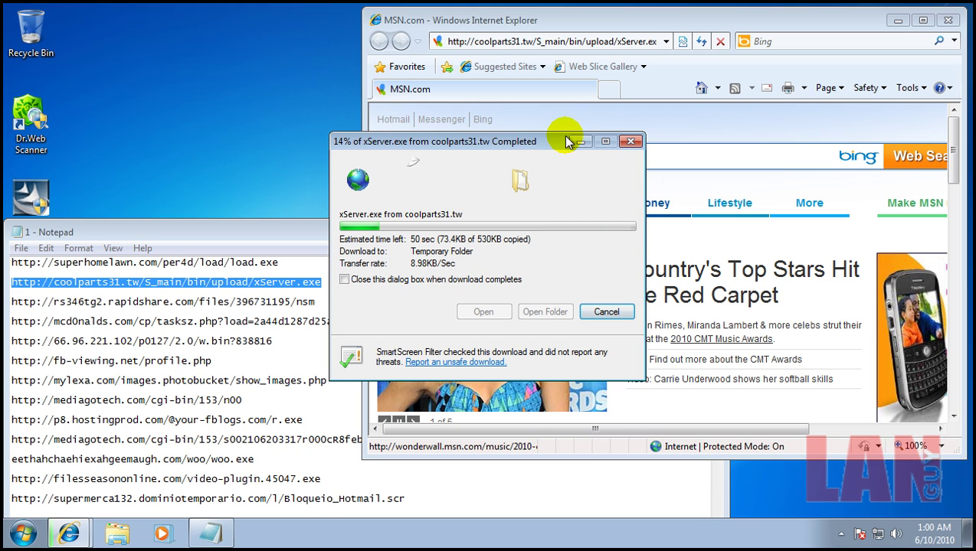
{"action": "left_click", "coordinate": [306, 280]}
Select the rapidshare URL line in Notepad and allow Explorer's outbound firewall connection.
{"action": "left_click_drag", "start_coordinate": [314, 299], "coordinate": [6, 299]}
{"action": "key", "text": "ctrl+c"}
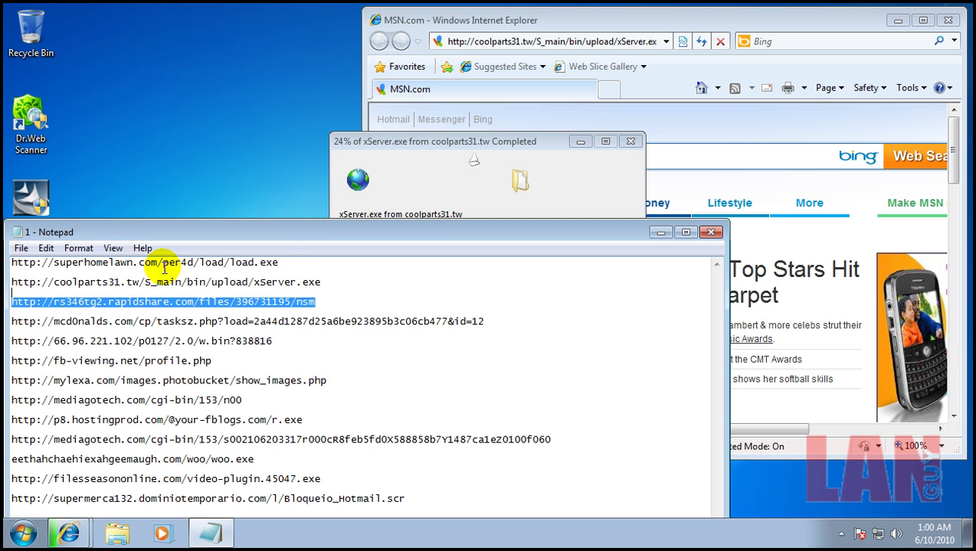
{"action": "left_click_drag", "start_coordinate": [548, 141], "coordinate": [304, 75]}
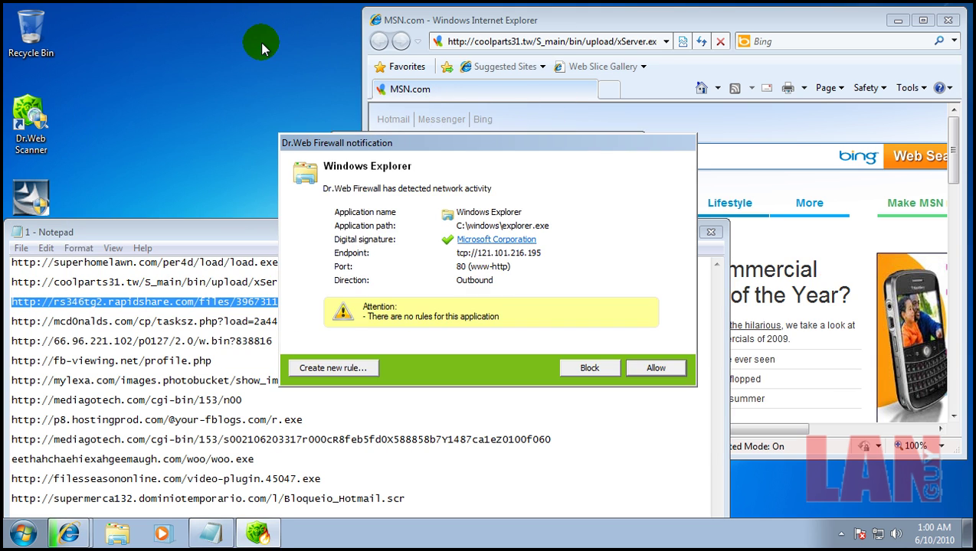
{"action": "left_click", "coordinate": [655, 369]}
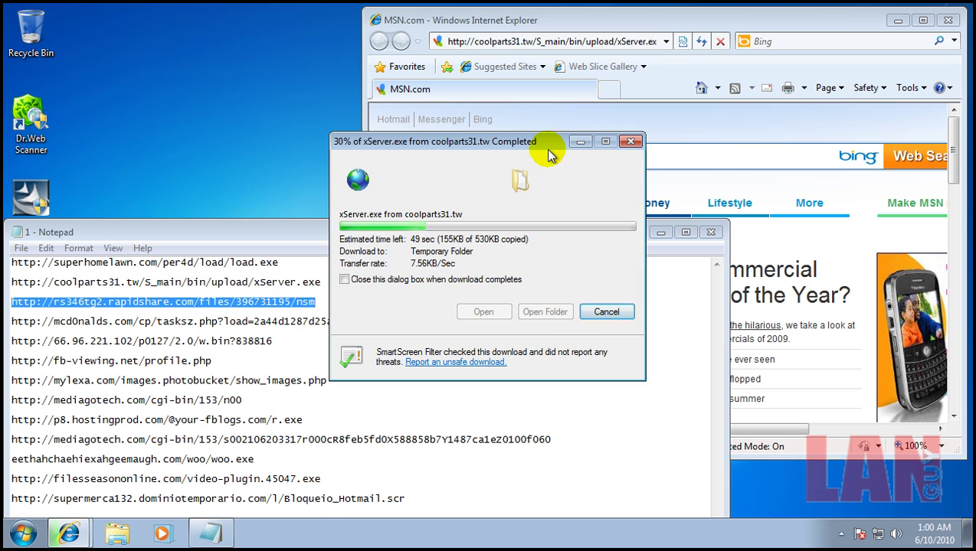
{"action": "left_click_drag", "start_coordinate": [552, 143], "coordinate": [244, 21]}
Paste the rapidshare link into the browser address bar and load it.
{"action": "left_click", "coordinate": [475, 39]}
{"action": "left_click", "coordinate": [480, 42]}
{"action": "triple_click", "coordinate": [478, 43]}
{"action": "key", "text": "ctrl+v"}
{"action": "key", "text": "Return"}
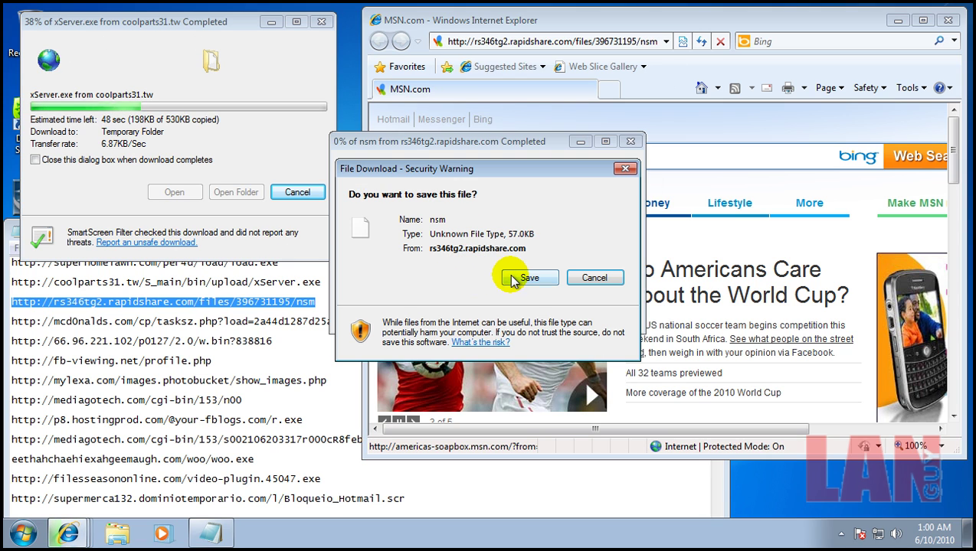
Save the nsm file into the Downloads folder and open its folder.
{"action": "left_click", "coordinate": [545, 278]}
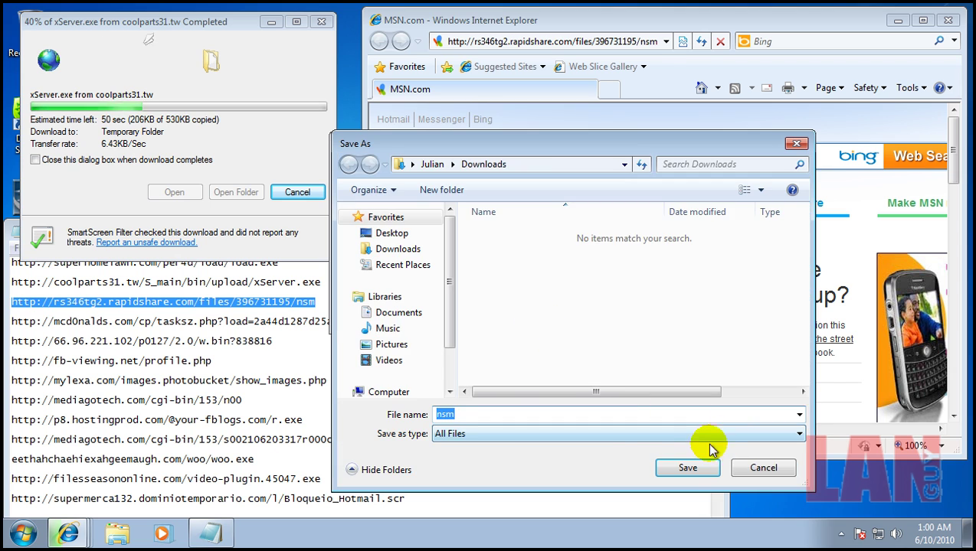
{"action": "left_click", "coordinate": [707, 468]}
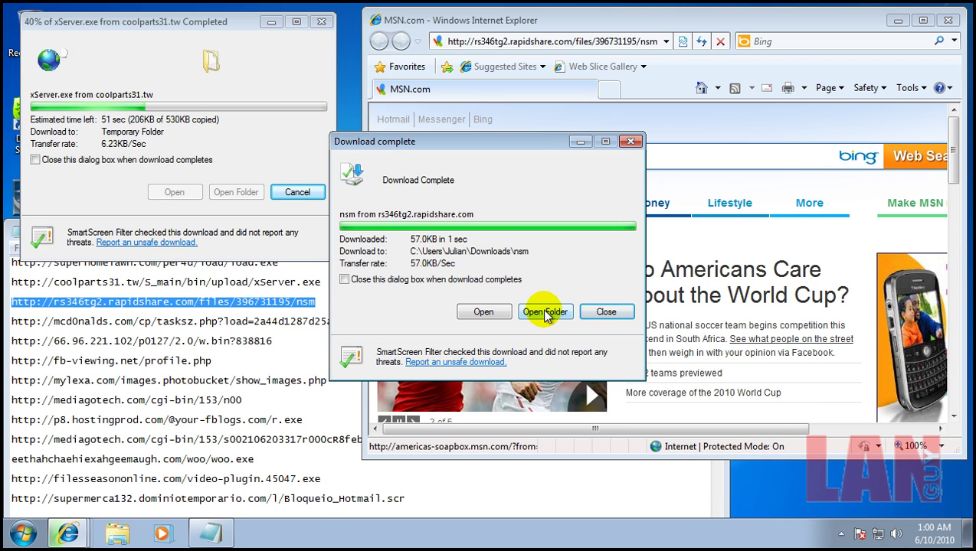
{"action": "left_click", "coordinate": [545, 314]}
Rename nsm to nsm.exe in Downloads, then run xServer.exe despite the unverified publisher.
{"action": "left_click", "coordinate": [373, 147]}
{"action": "left_click", "coordinate": [372, 147]}
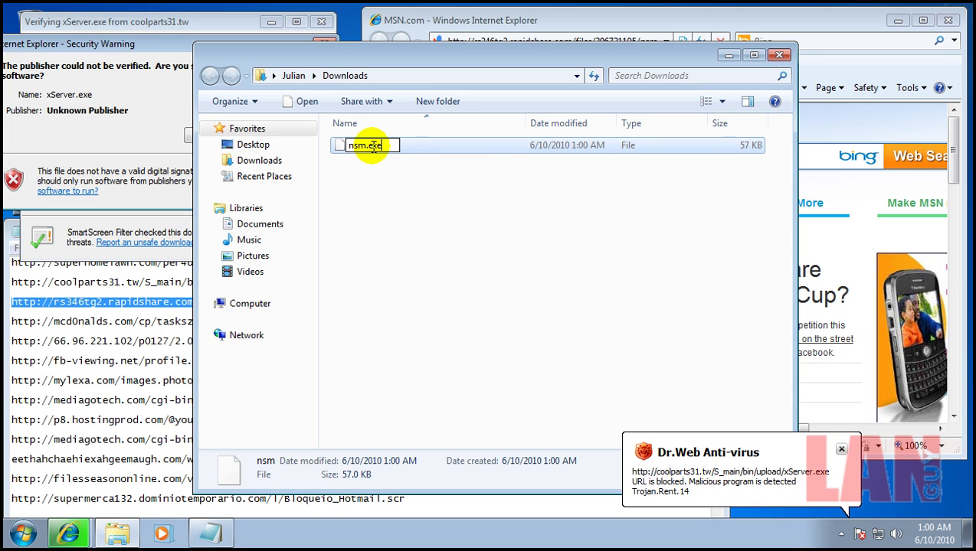
{"action": "type", "text": ".exe"}
{"action": "left_click", "coordinate": [538, 275]}
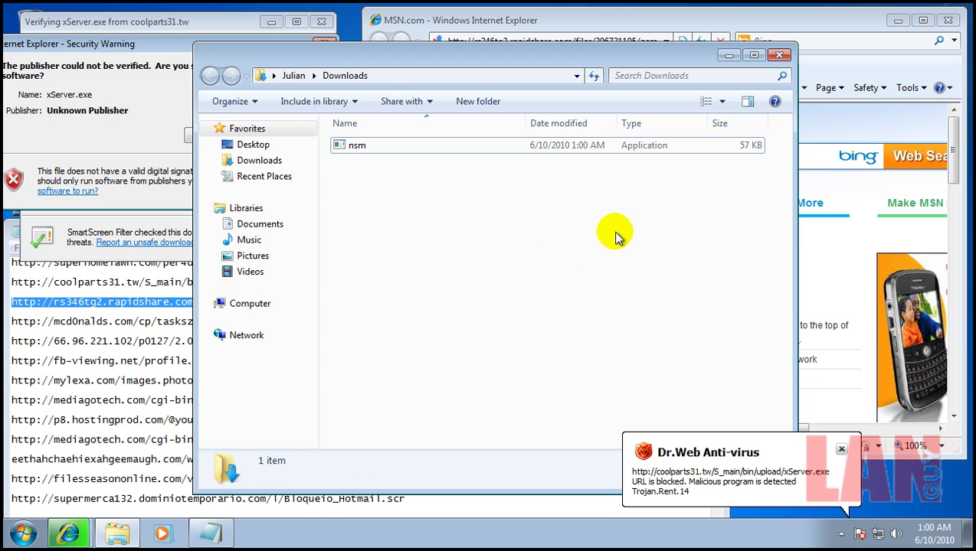
{"action": "left_click", "coordinate": [158, 61]}
{"action": "left_click", "coordinate": [202, 138]}
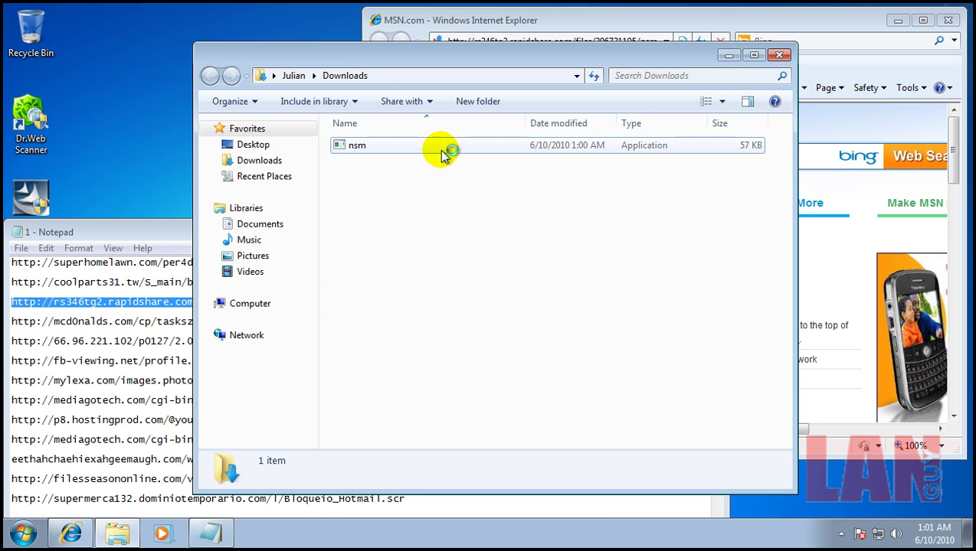
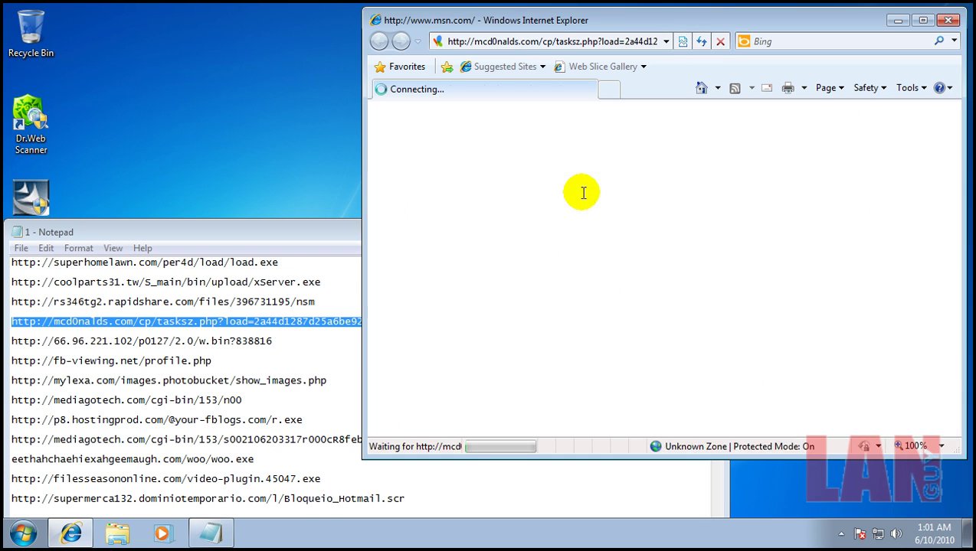
Copy the 66.96.221.102 link from the URL list and open it in Internet Explorer.
{"action": "left_click_drag", "start_coordinate": [275, 342], "coordinate": [23, 345]}
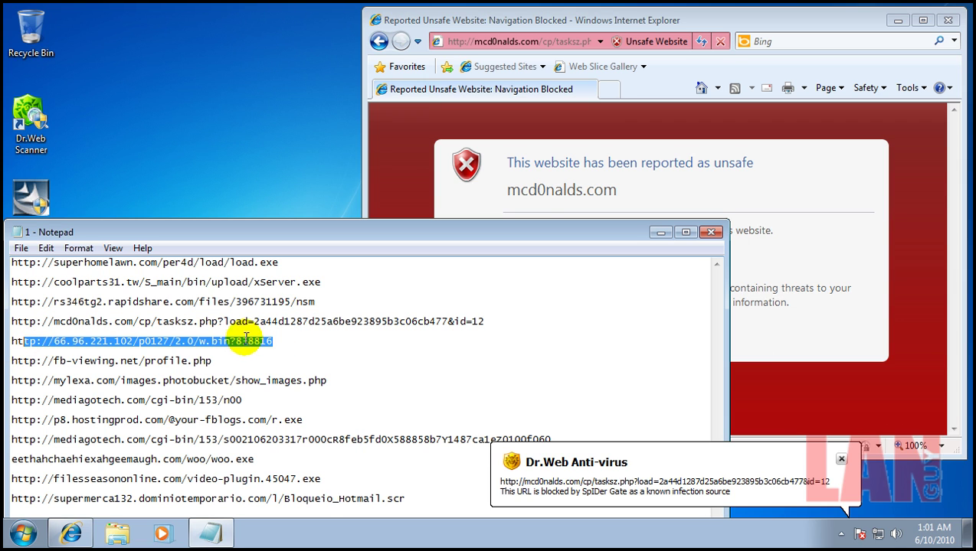
{"action": "left_click", "coordinate": [302, 342]}
{"action": "left_click", "coordinate": [49, 345], "text": "shift"}
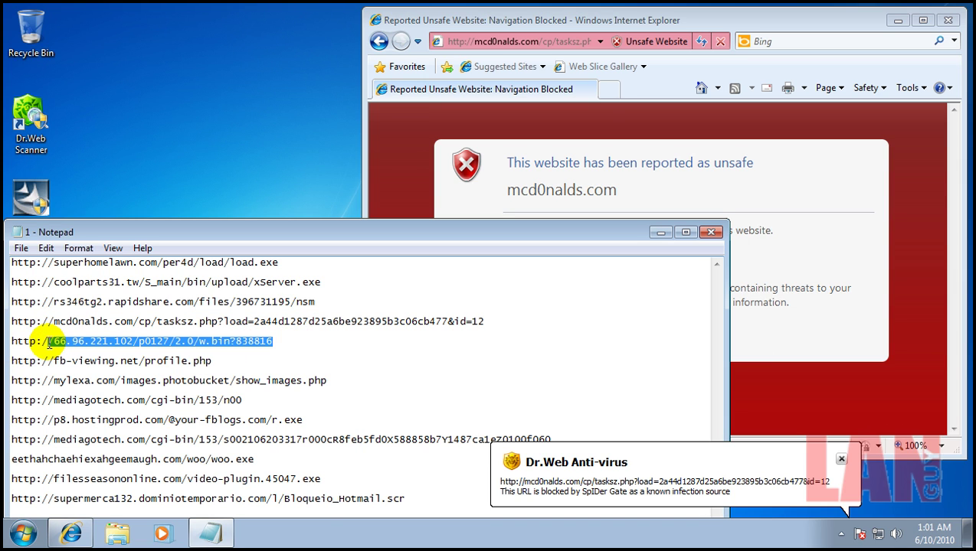
{"action": "left_click", "coordinate": [21, 345], "text": "shift"}
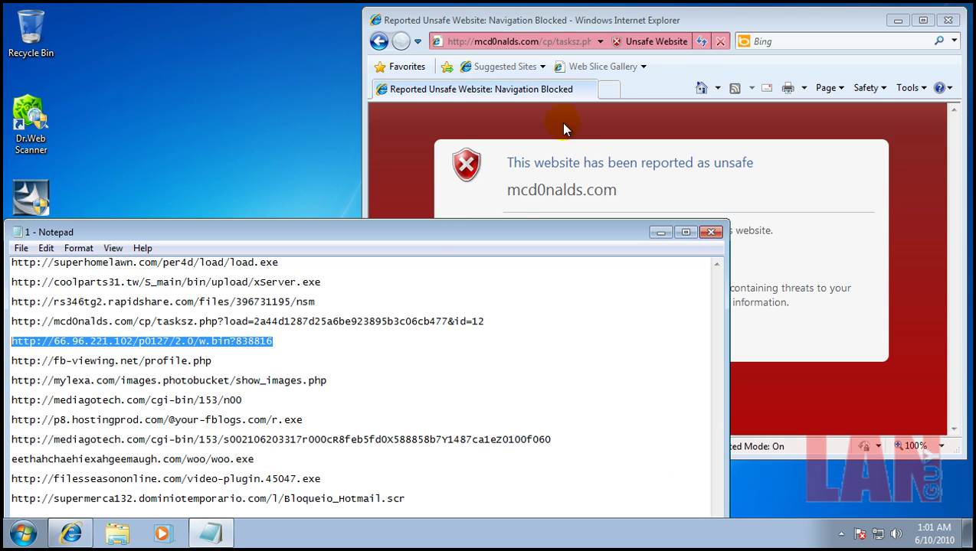
{"action": "left_click", "coordinate": [544, 50]}
{"action": "type", "text": "http://66.96.221.102/p0127/2.0/w.bin?838816"}
{"action": "key", "text": "Return"}
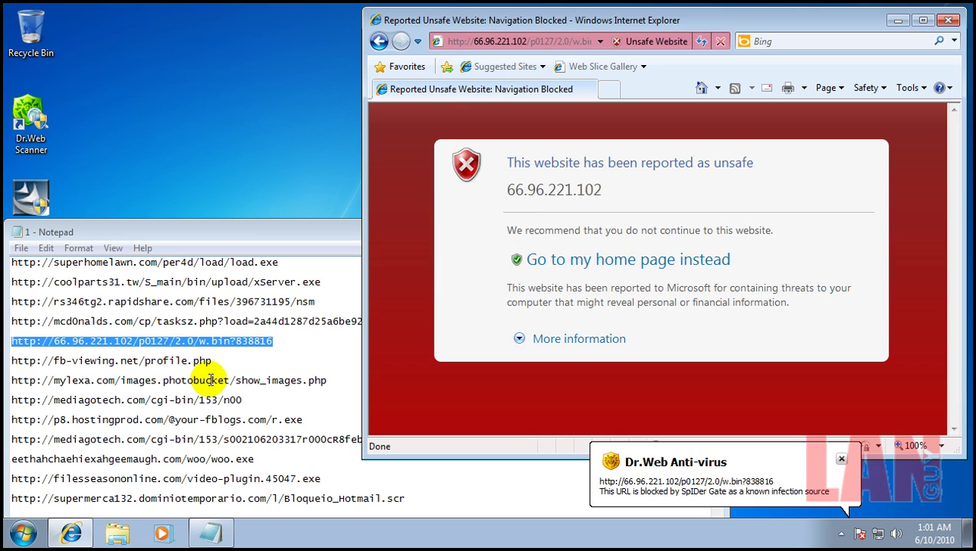
Open the fb-viewing.net link in Internet Explorer, which is blocked as unsafe.
{"action": "left_click_drag", "start_coordinate": [211, 361], "coordinate": [35, 353]}
{"action": "key", "text": "ctrl+c"}
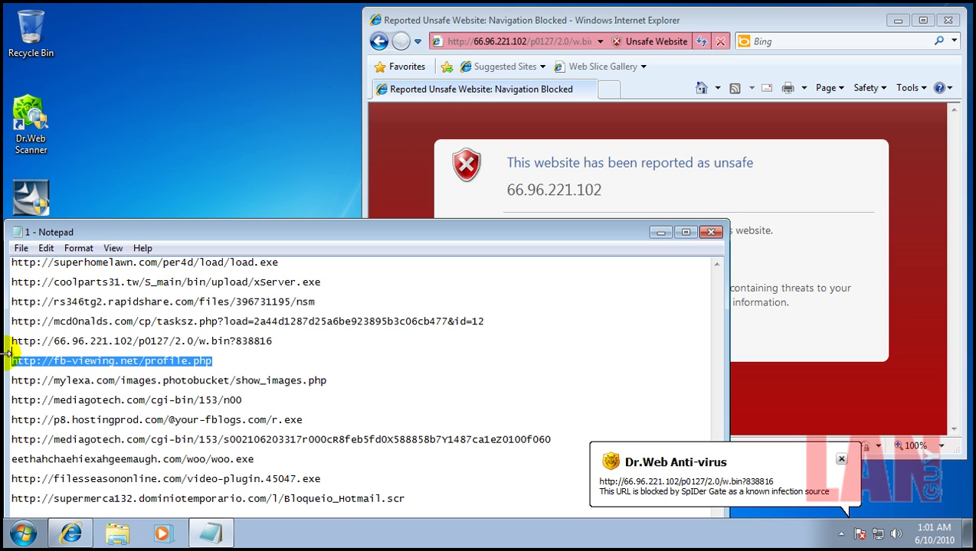
{"action": "left_click", "coordinate": [580, 44]}
{"action": "key", "text": "ctrl+v"}
{"action": "key", "text": "Return"}
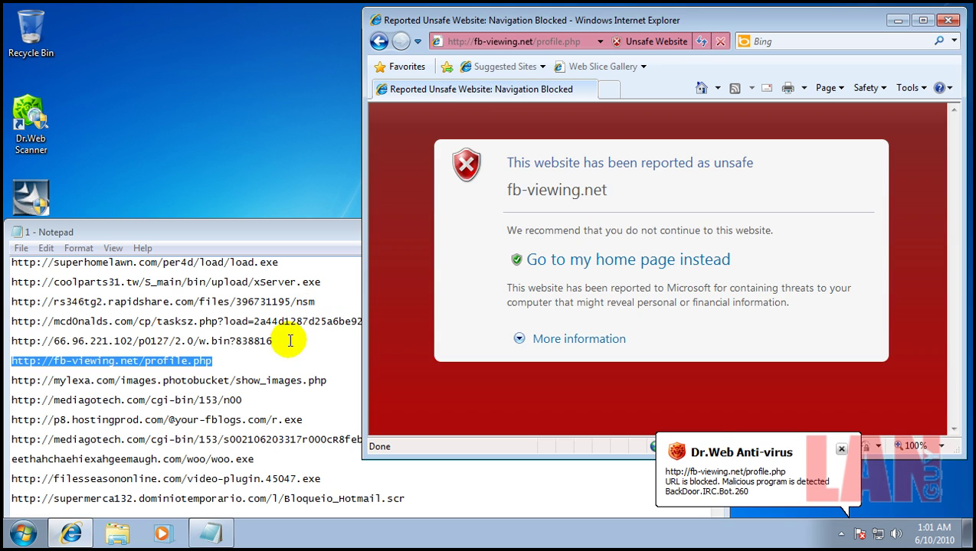
Copy the mylexa.com link and paste it into the address bar.
{"action": "left_click_drag", "start_coordinate": [340, 381], "coordinate": [6, 373]}
{"action": "key", "text": "ctrl+c"}
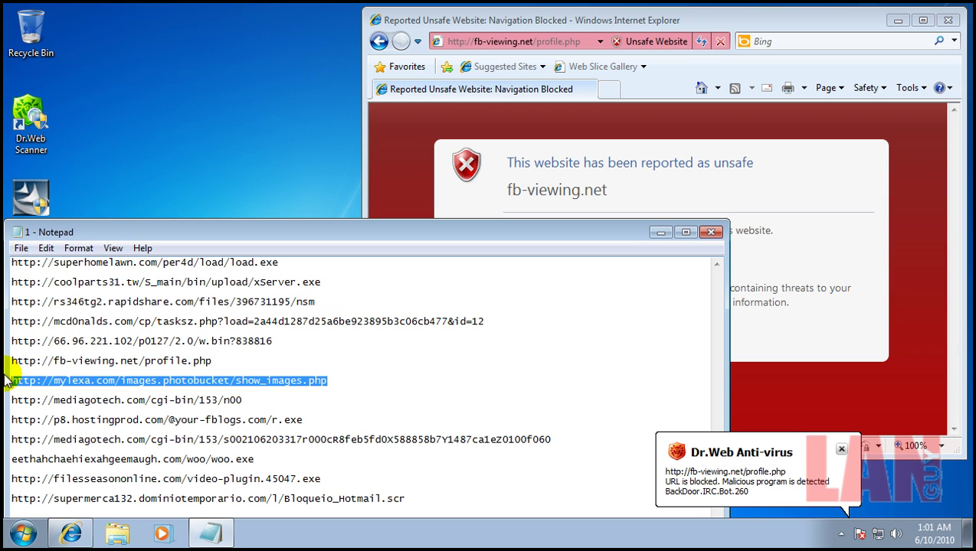
{"action": "left_click", "coordinate": [540, 39]}
{"action": "key", "text": "ctrl+v"}
Load mylexa.com, save the offered screen saver, and paste the mediagotech.com link into the address bar.
{"action": "key", "text": "Return"}
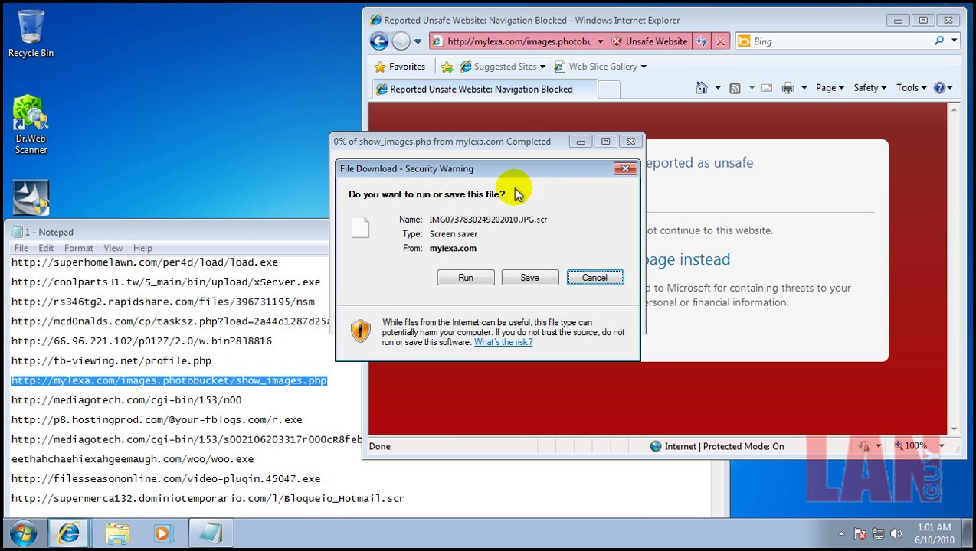
{"action": "left_click", "coordinate": [523, 277]}
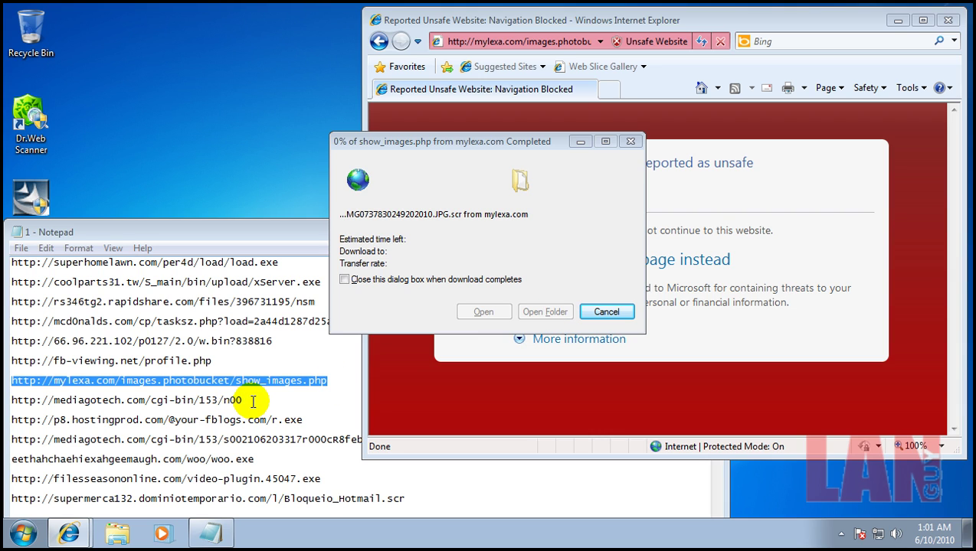
{"action": "left_click_drag", "start_coordinate": [253, 402], "coordinate": [15, 403]}
{"action": "key", "text": "ctrl+c"}
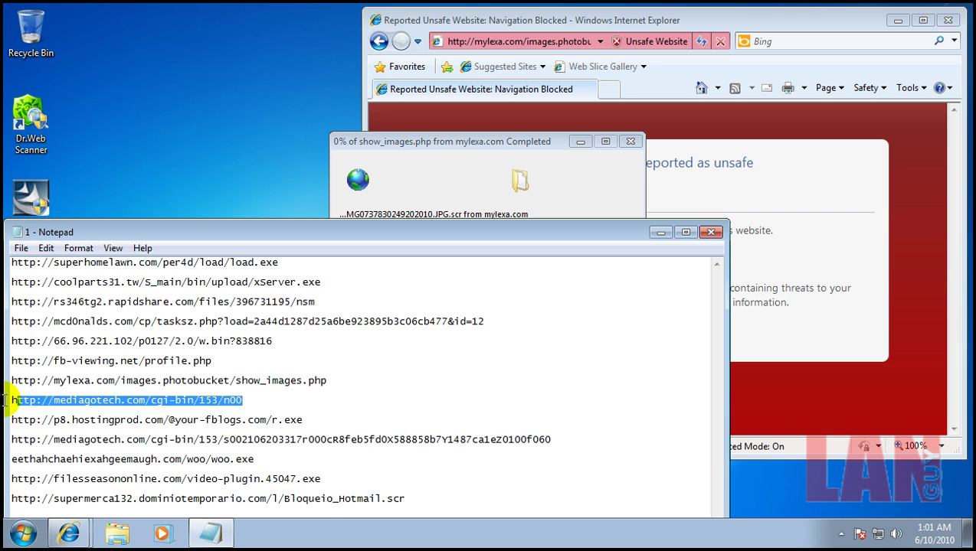
{"action": "left_click", "coordinate": [570, 23]}
{"action": "left_click", "coordinate": [561, 40]}
{"action": "key", "text": "ctrl+v"}
{"action": "key", "text": "Return"}
Download IMG0737830249202010.JPG.scr despite the unsafe warning and run it past the security prompt.
{"action": "left_click", "coordinate": [695, 471]}
{"action": "left_click", "coordinate": [510, 259]}
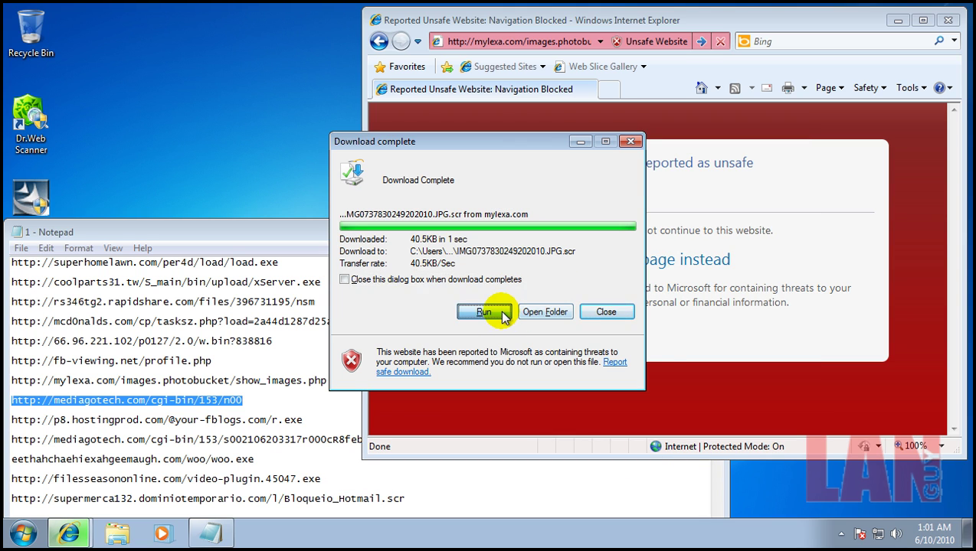
{"action": "left_click", "coordinate": [485, 311]}
{"action": "left_click", "coordinate": [553, 291]}
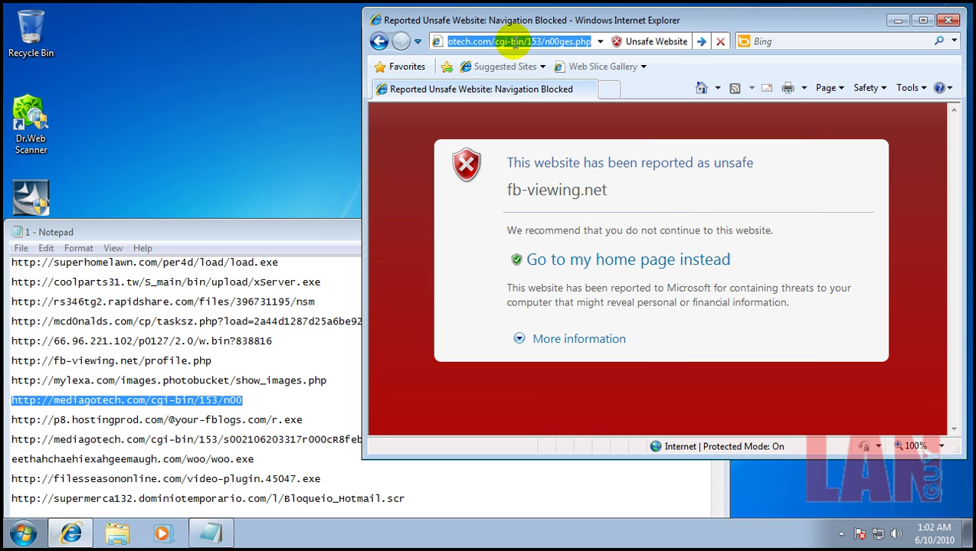
Open the mediagotech.com link, which is blocked as unsafe.
{"action": "key", "text": "ctrl+v"}
{"action": "key", "text": "Return"}
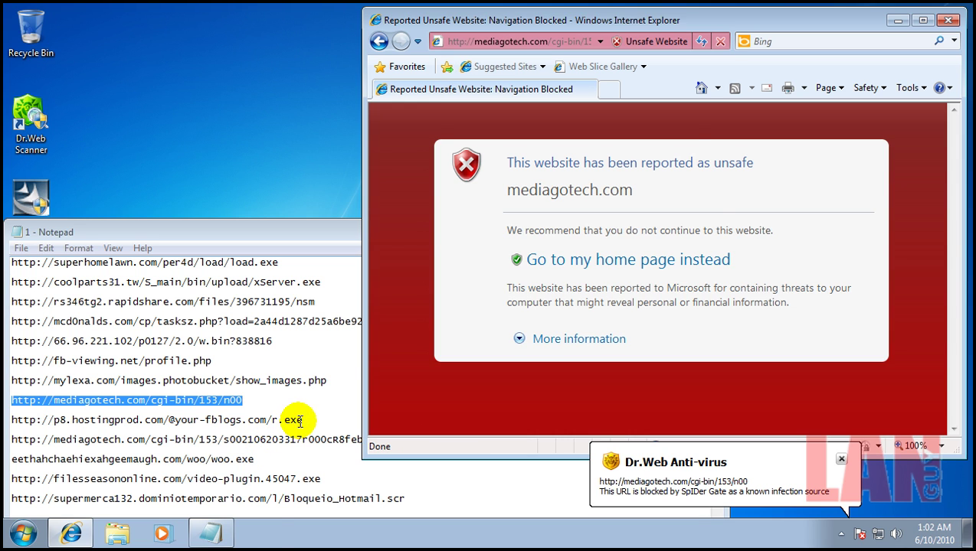
{"action": "double_click", "coordinate": [49, 447]}
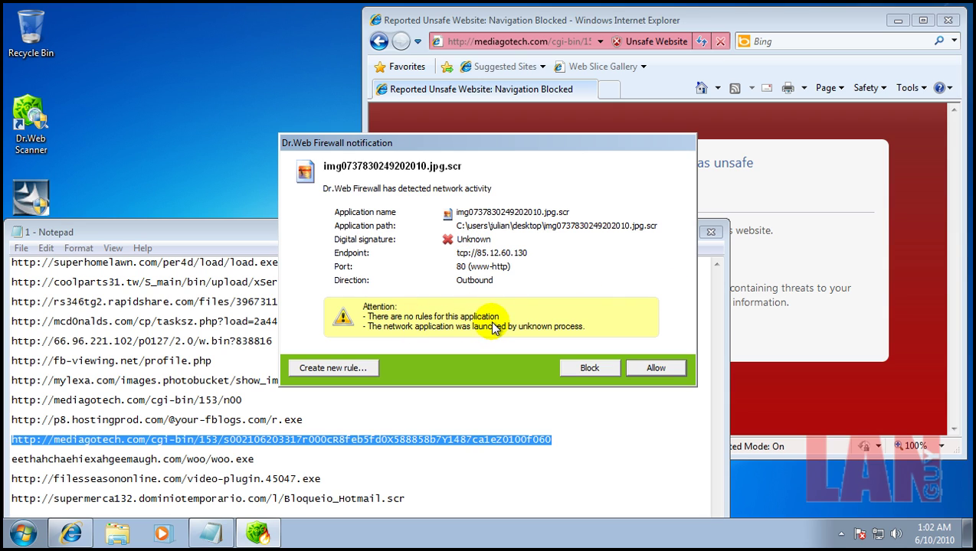
Allow the img0737830249202010.jpg.scr outbound connection in the Dr.Web Firewall prompt.
{"action": "left_click", "coordinate": [658, 369]}
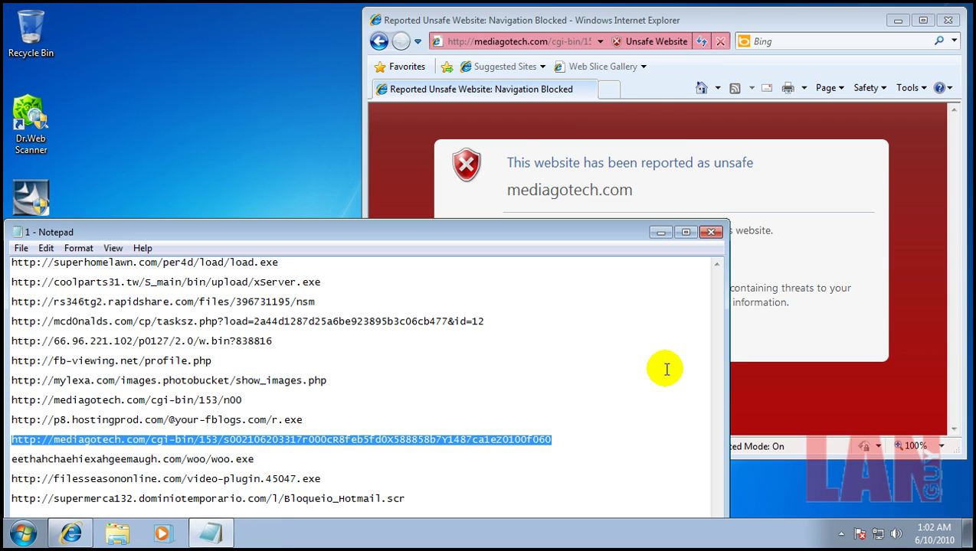
{"action": "left_click", "coordinate": [544, 41]}
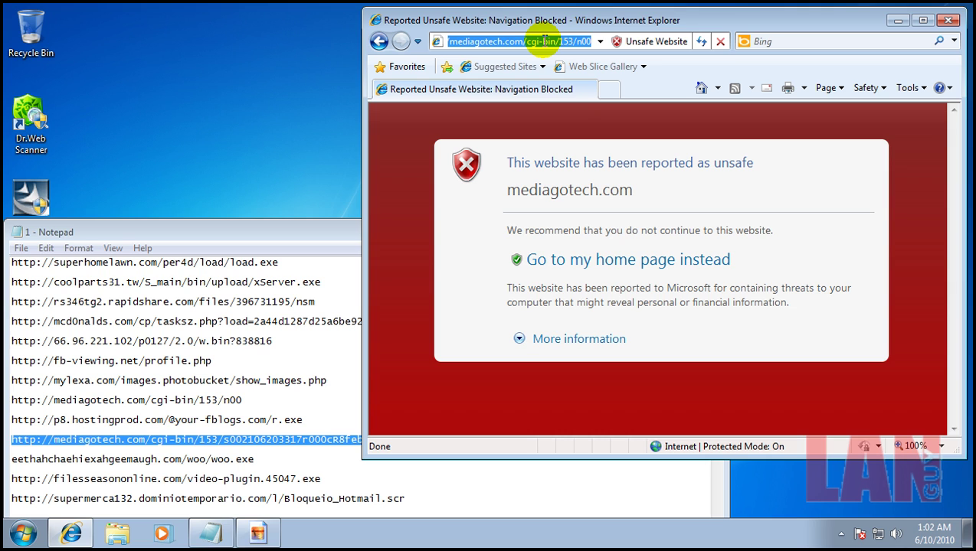
Open the mediagotech.com and eethahchaehiexahgeemaugh.com links in Internet Explorer.
{"action": "left_click", "coordinate": [544, 41]}
{"action": "key", "text": "Return"}
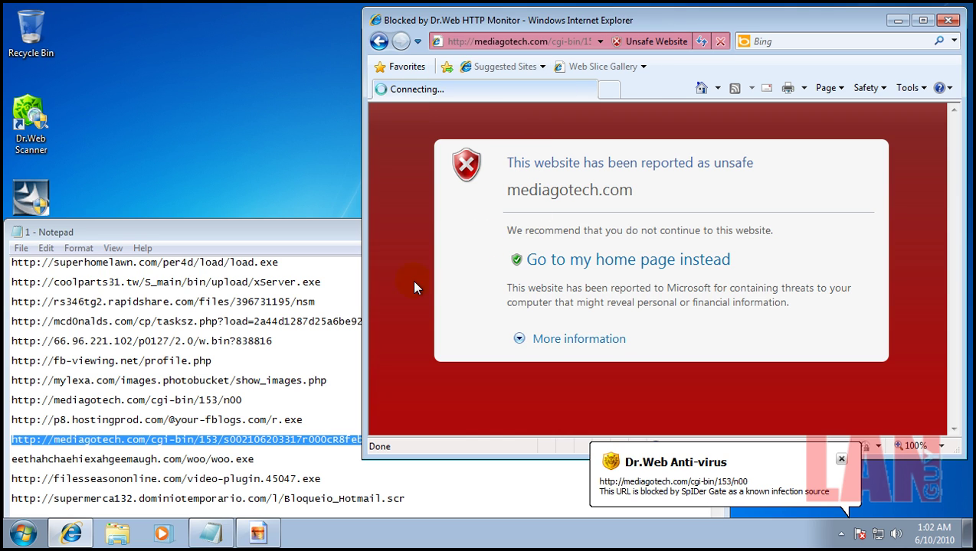
{"action": "left_click_drag", "start_coordinate": [11, 460], "coordinate": [274, 460]}
{"action": "key", "text": "ctrl+c"}
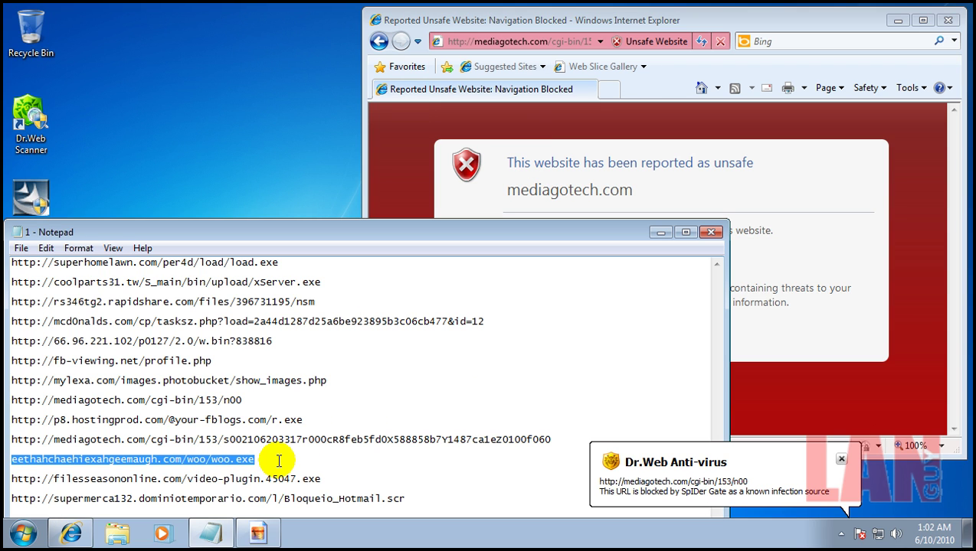
{"action": "left_click", "coordinate": [576, 38]}
{"action": "key", "text": "ctrl+v"}
{"action": "key", "text": "Return"}
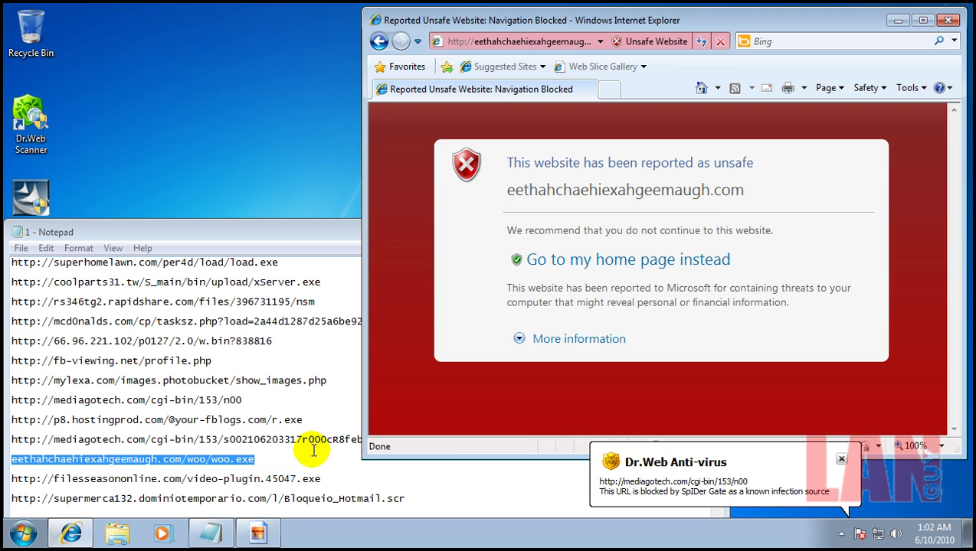
Dismiss the 'Picture can not be displayed' message and open the filesseasononline.com link.
{"action": "left_click_drag", "start_coordinate": [322, 479], "coordinate": [6, 470]}
{"action": "key", "text": "ctrl+c"}
{"action": "left_click", "coordinate": [257, 534]}
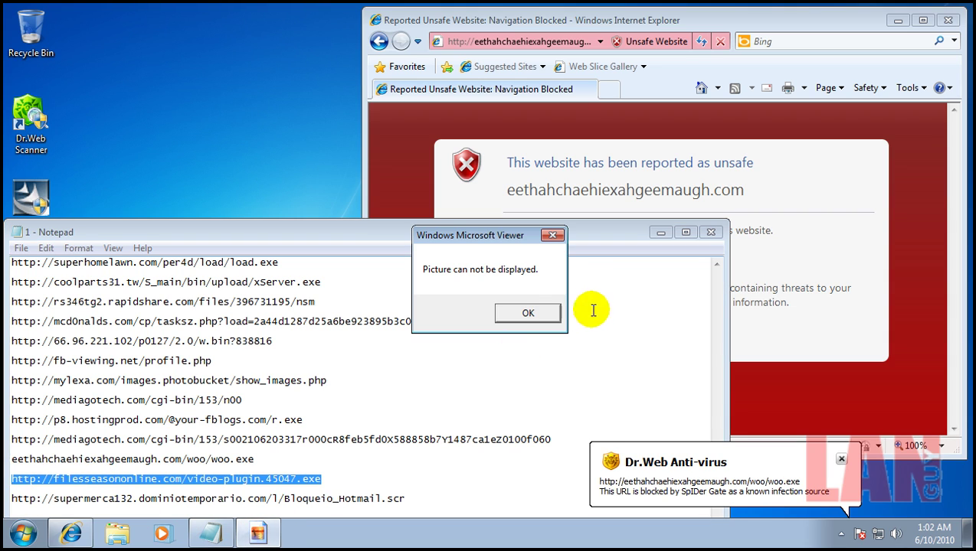
{"action": "left_click", "coordinate": [514, 312]}
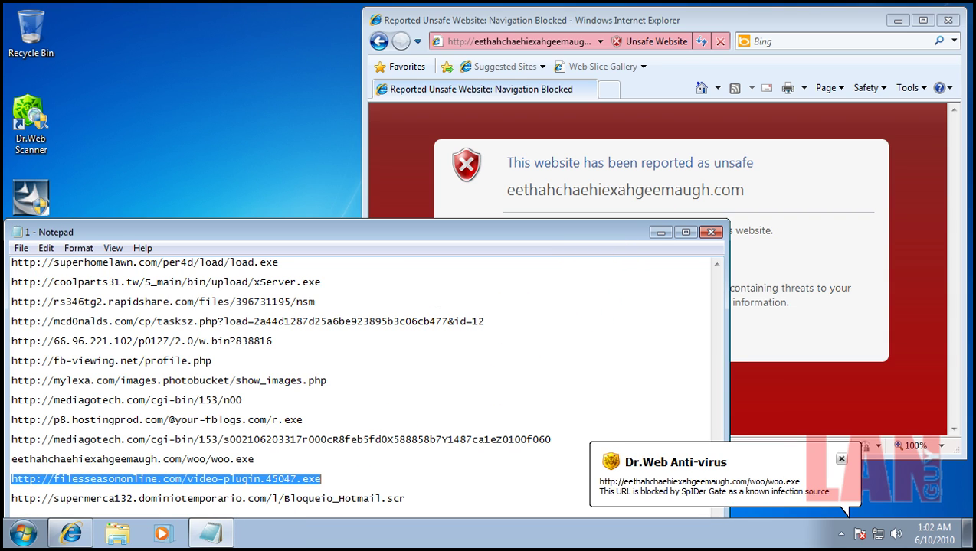
{"action": "left_click", "coordinate": [555, 41]}
{"action": "key", "text": "ctrl+v"}
{"action": "key", "text": "Return"}
Close the URL list, open the supermerca132 link, and run the downloaded Bloqueio_Hotmail.scr.
{"action": "left_click_drag", "start_coordinate": [405, 498], "coordinate": [6, 494]}
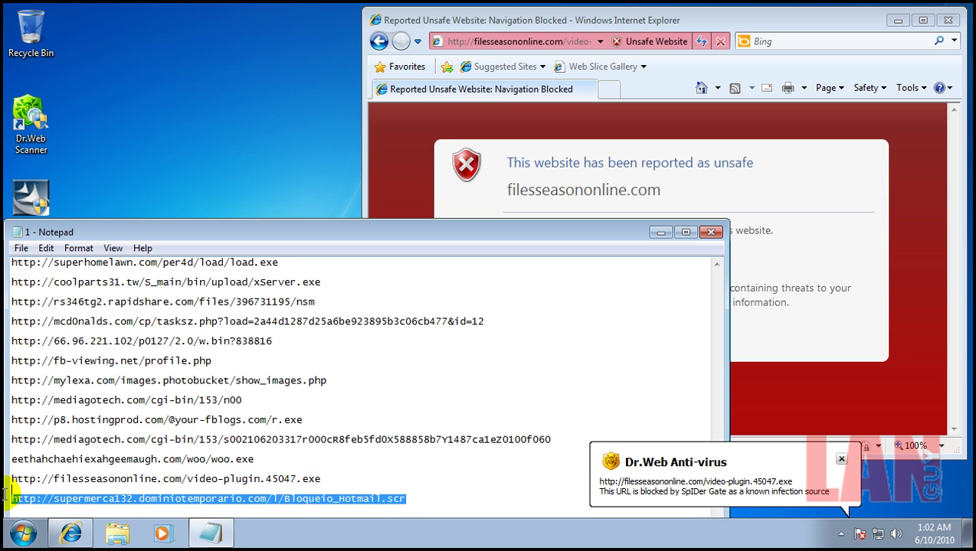
{"action": "left_click", "coordinate": [708, 231]}
{"action": "left_click", "coordinate": [523, 39]}
{"action": "key", "text": "ctrl+v"}
{"action": "key", "text": "Return"}
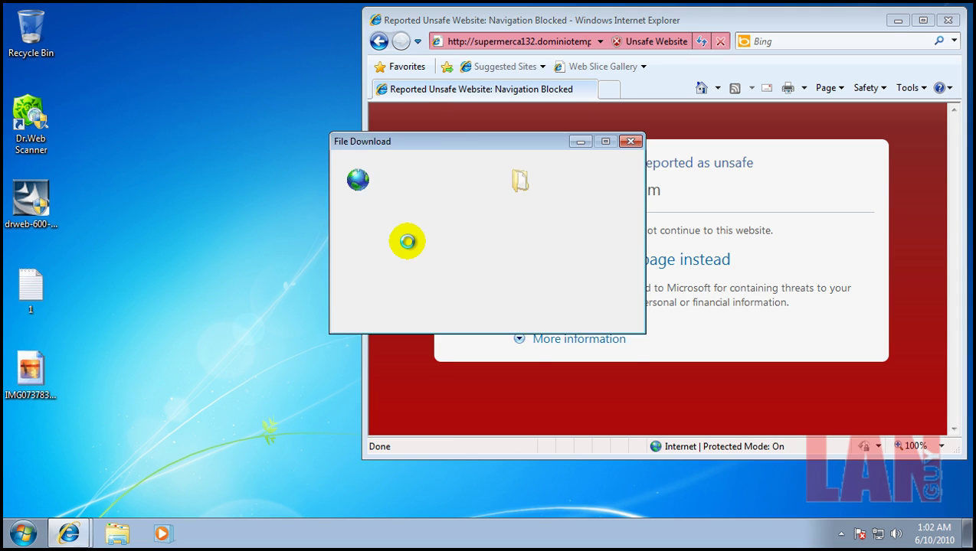
{"action": "left_click", "coordinate": [479, 279]}
{"action": "left_click", "coordinate": [541, 278]}
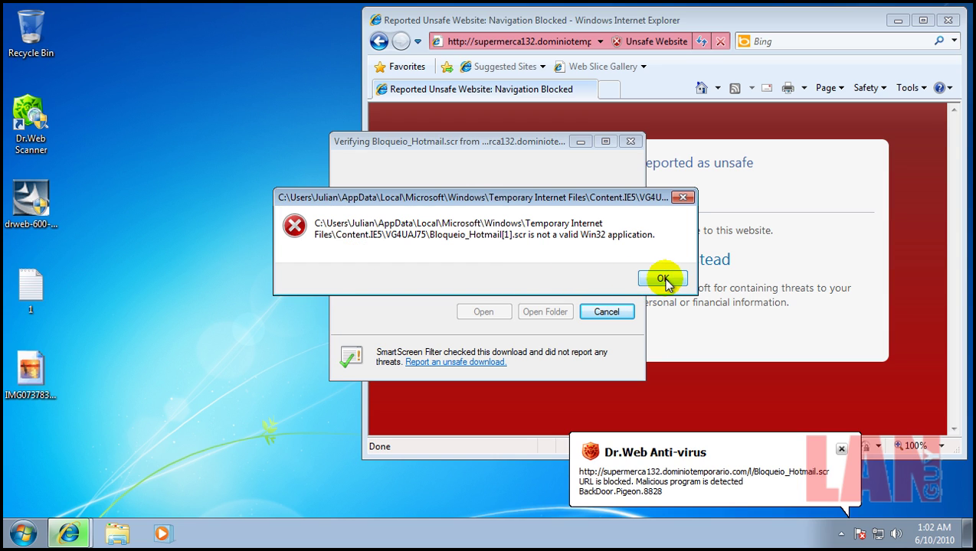
Close Internet Explorer and launch the Dr.Web Scanner from the tray menu.
{"action": "left_click", "coordinate": [662, 279]}
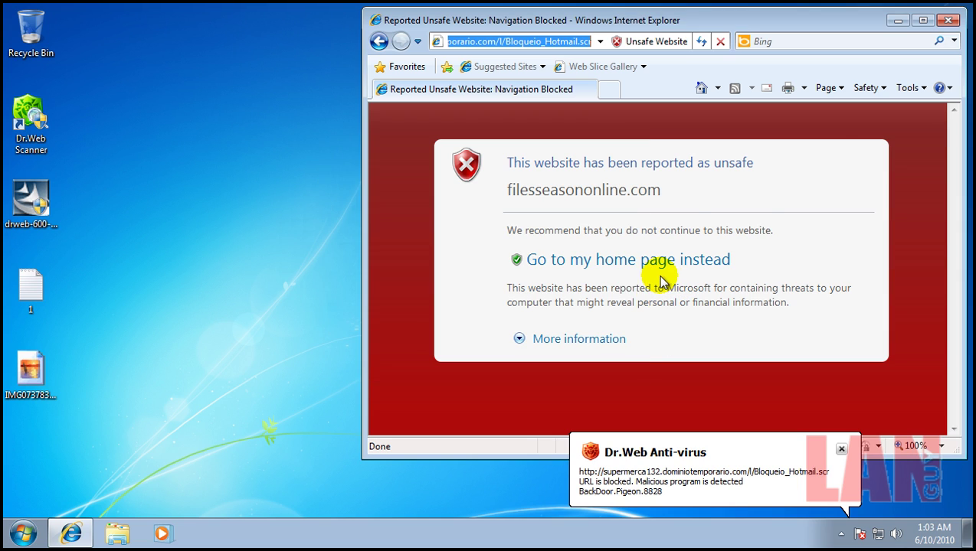
{"action": "left_click", "coordinate": [949, 19]}
{"action": "left_click", "coordinate": [840, 534]}
{"action": "left_click", "coordinate": [863, 467]}
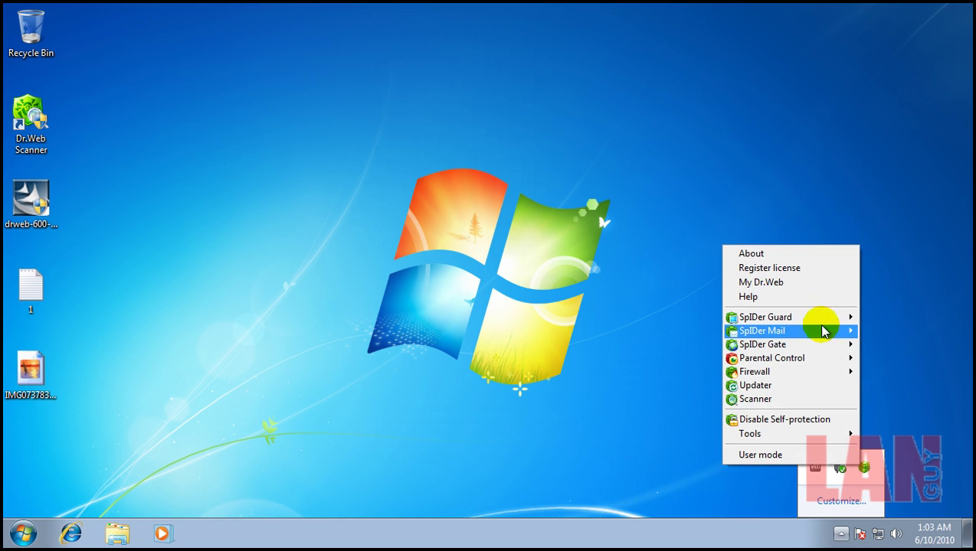
{"action": "mouse_move", "coordinate": [823, 316]}
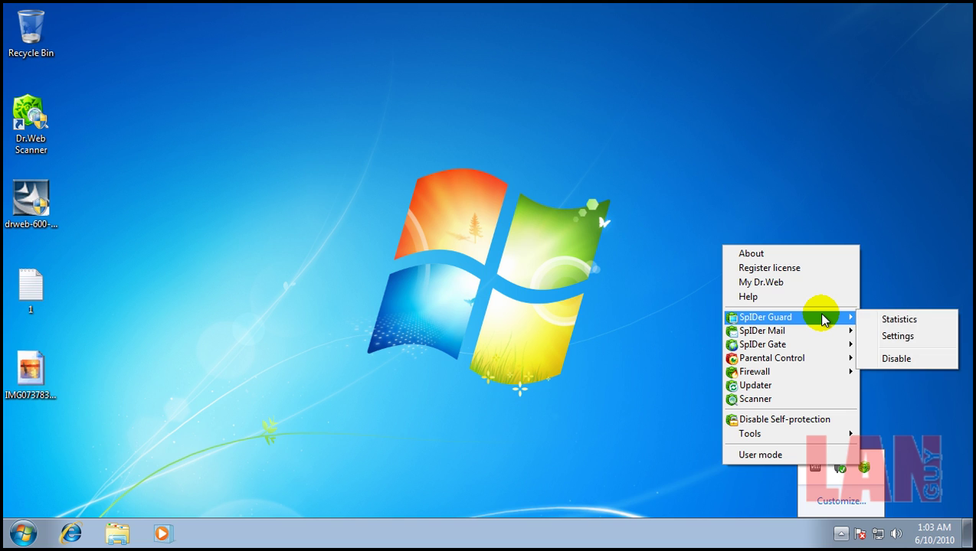
{"action": "left_click", "coordinate": [840, 404]}
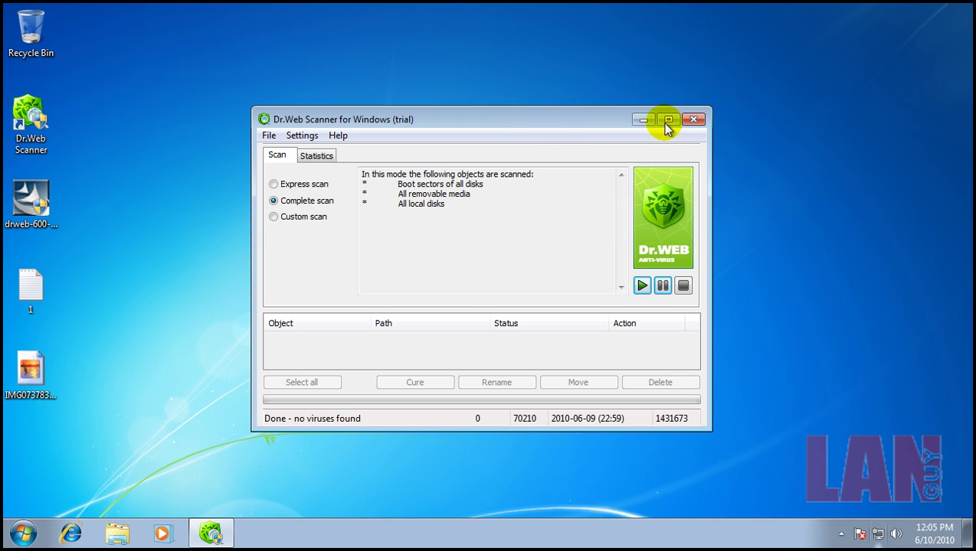
Close the Dr.Web scanner and show Malwarebytes' quick-scan results.
{"action": "left_click", "coordinate": [697, 120]}
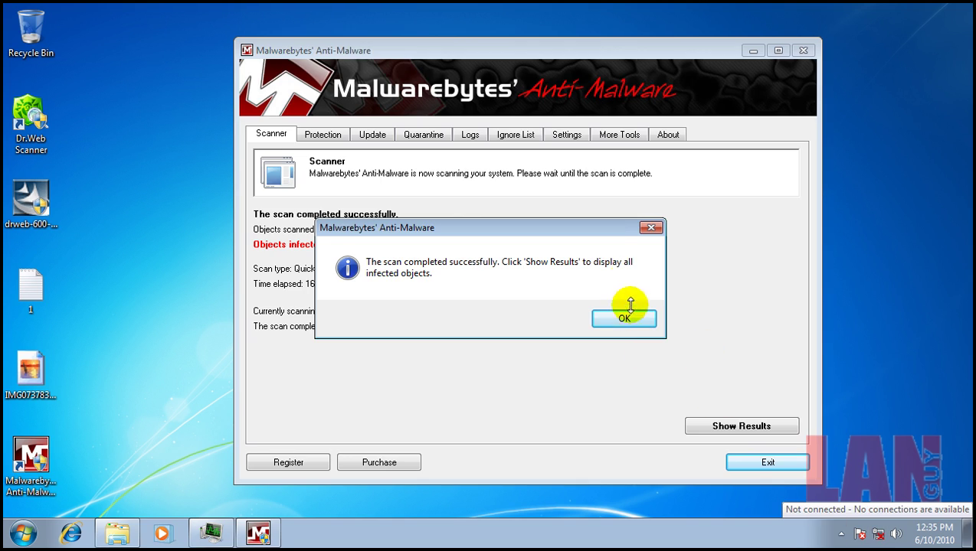
{"action": "left_click", "coordinate": [620, 319]}
{"action": "left_click", "coordinate": [720, 427]}
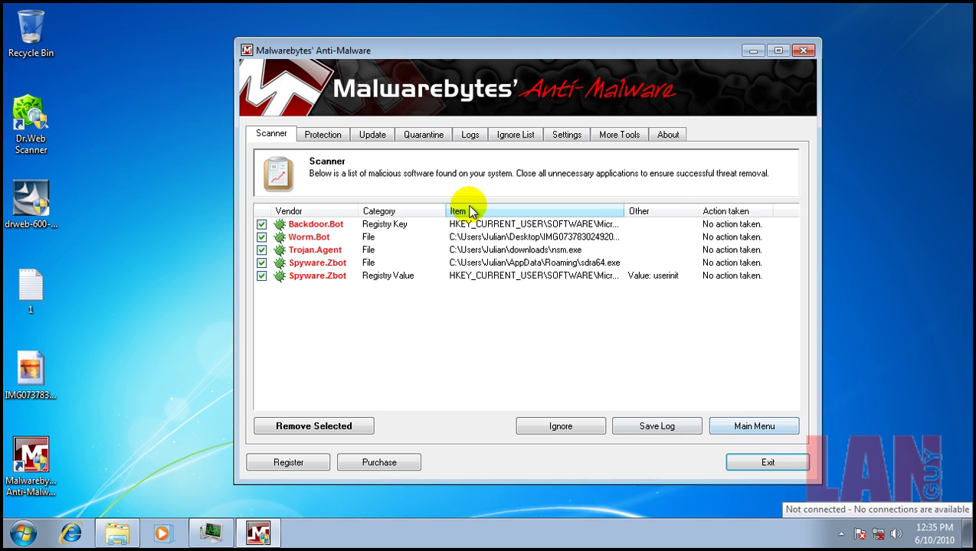
Widen the results window and Item column to reveal full paths of the five detections.
{"action": "left_click_drag", "start_coordinate": [234, 211], "coordinate": [53, 211]}
{"action": "left_click_drag", "start_coordinate": [565, 210], "coordinate": [668, 211]}
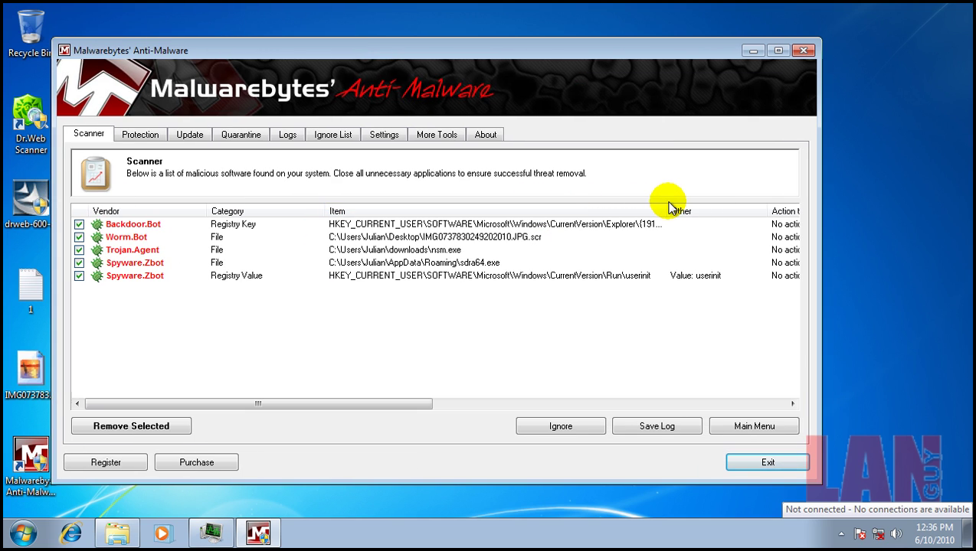
{"action": "left_click", "coordinate": [338, 254]}
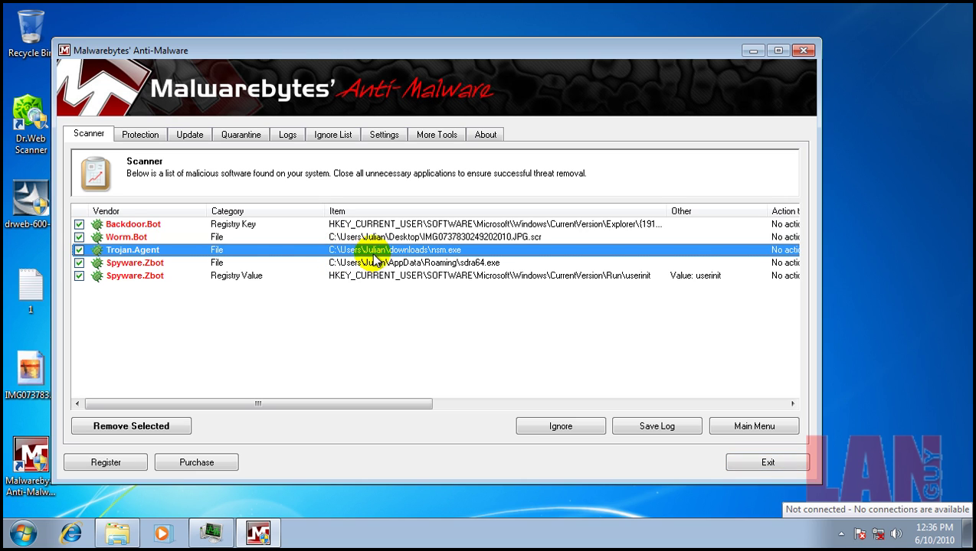
{"action": "left_click", "coordinate": [348, 265]}
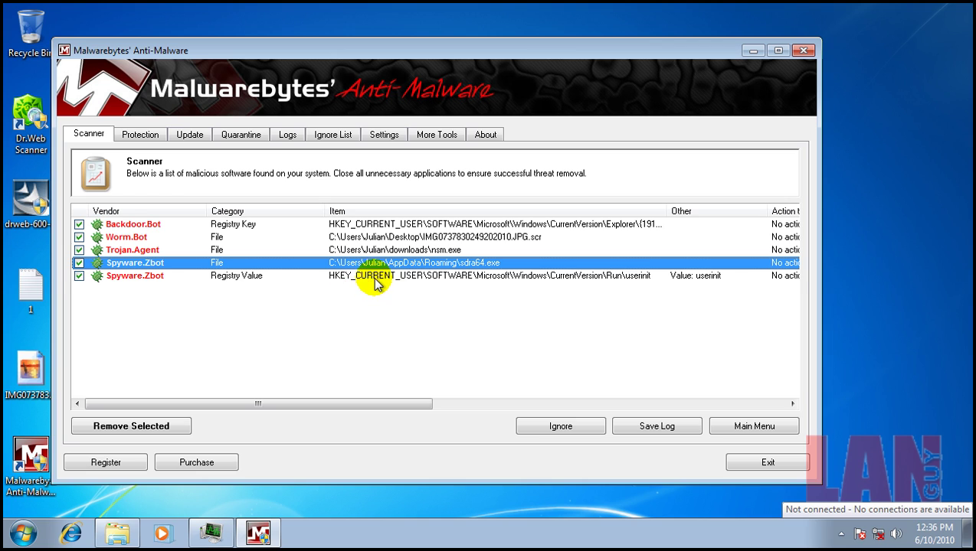
{"action": "left_click", "coordinate": [374, 279]}
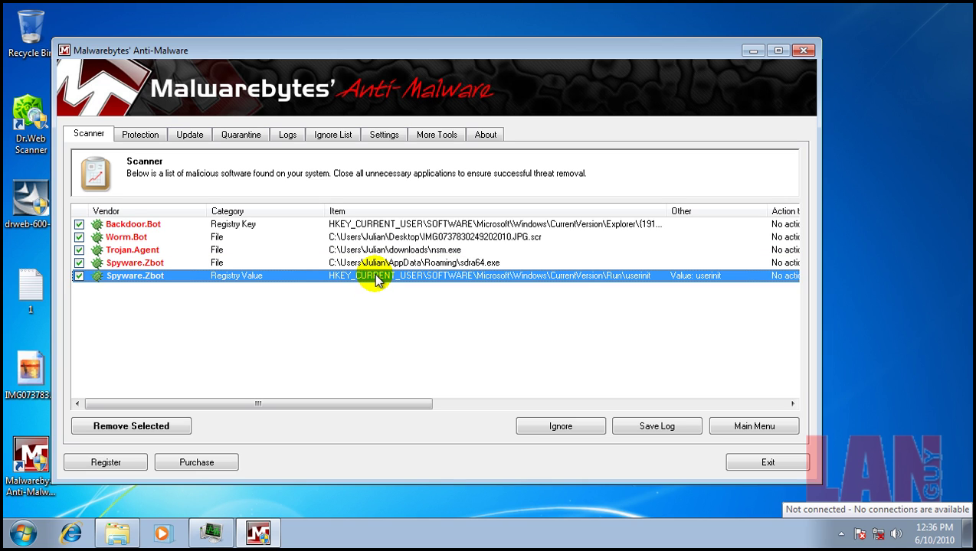
{"action": "left_click", "coordinate": [354, 238]}
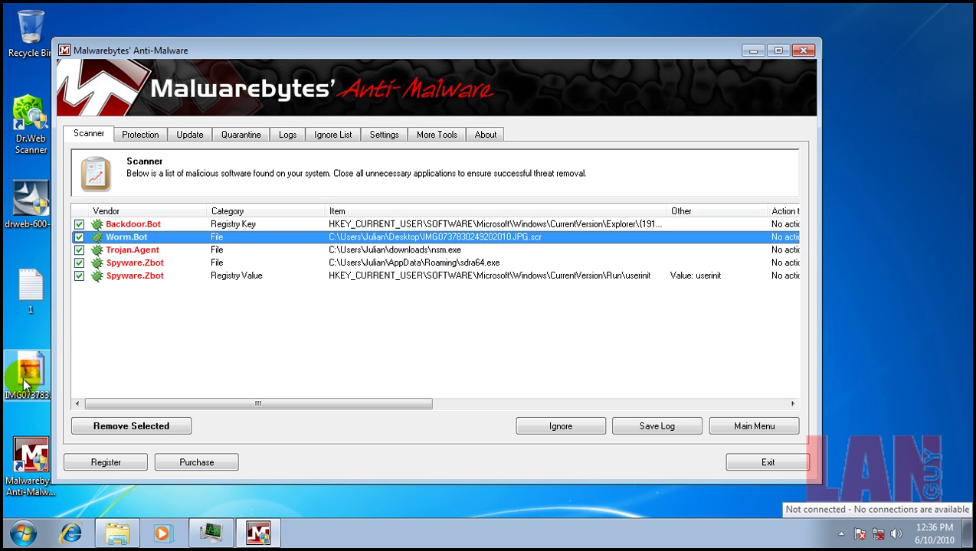
{"action": "left_click", "coordinate": [475, 223]}
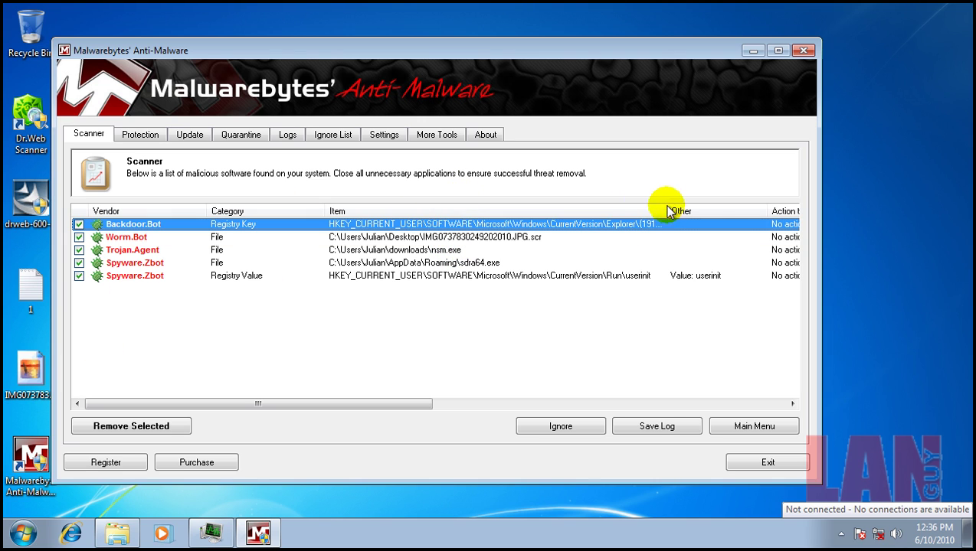
{"action": "left_click_drag", "start_coordinate": [668, 212], "coordinate": [736, 209]}
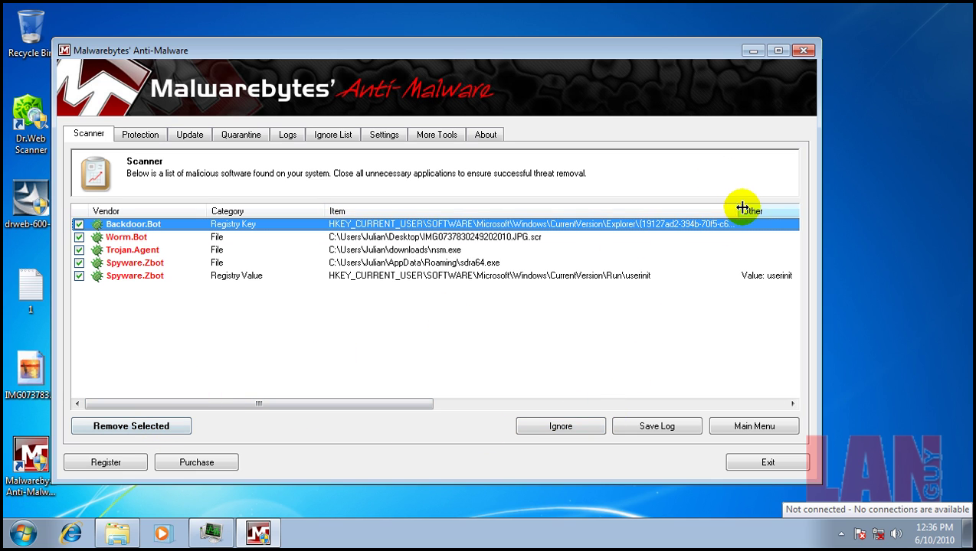
{"action": "left_click_drag", "start_coordinate": [741, 209], "coordinate": [962, 221]}
{"action": "left_click_drag", "start_coordinate": [663, 208], "coordinate": [888, 207]}
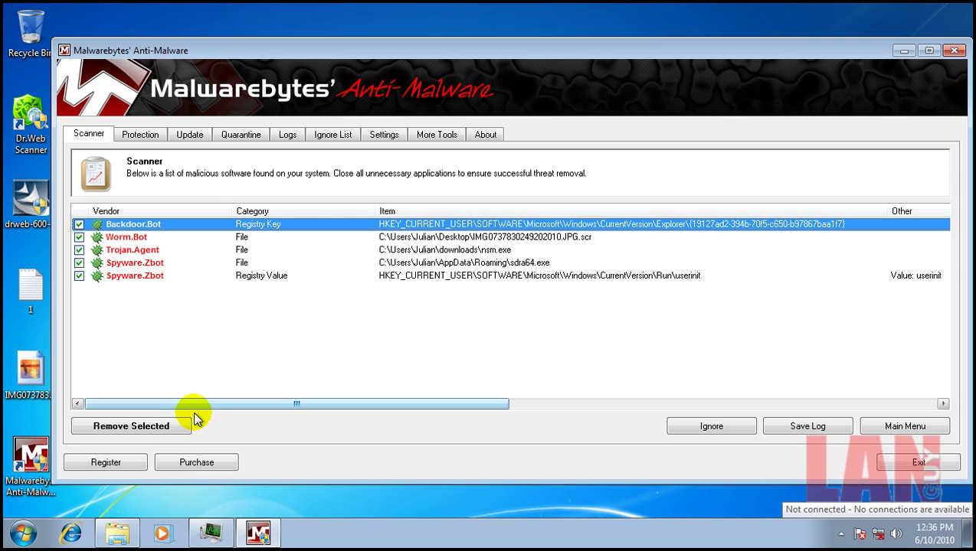
Remove the five infections, decline the restart, close Malwarebytes, and open the Testing tools folder.
{"action": "left_click", "coordinate": [166, 426]}
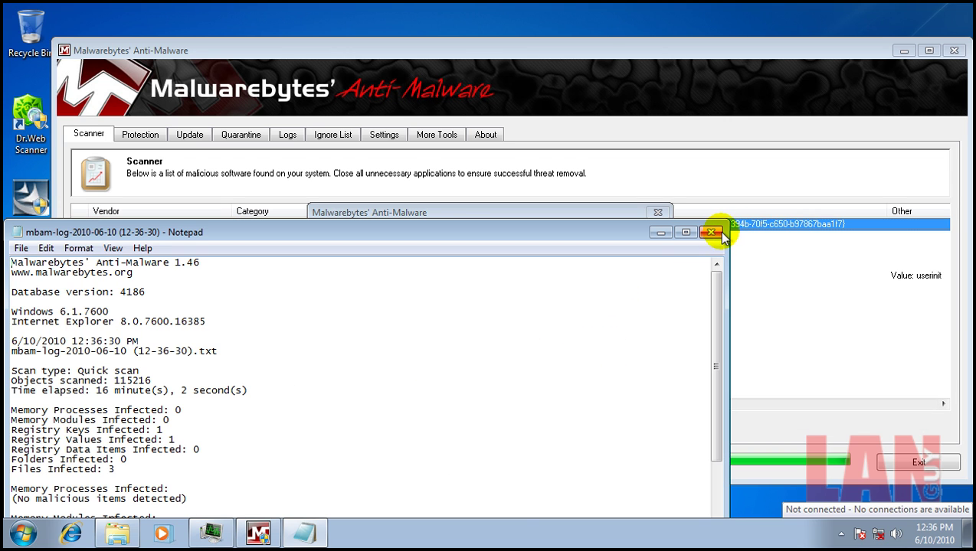
{"action": "left_click", "coordinate": [717, 231]}
{"action": "left_click", "coordinate": [647, 335]}
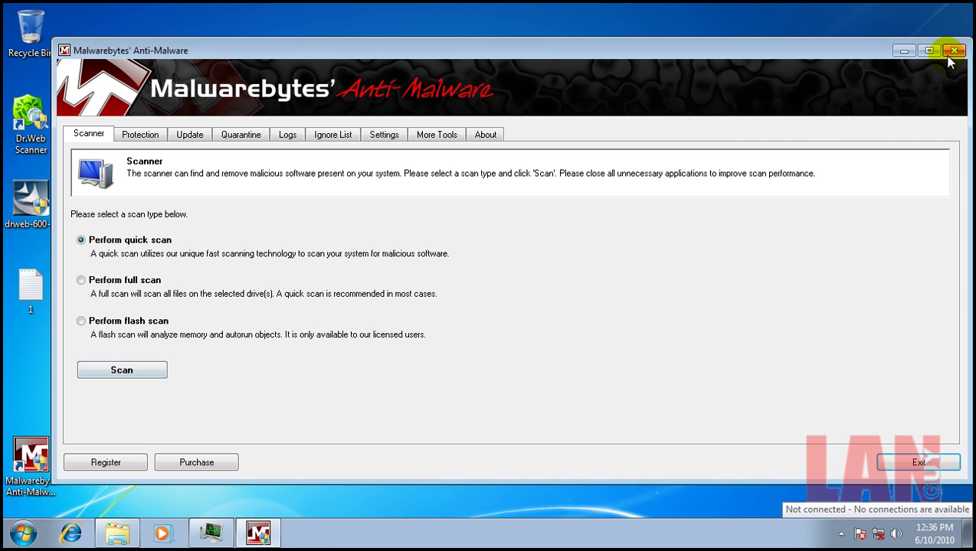
{"action": "left_click", "coordinate": [952, 51]}
{"action": "double_click", "coordinate": [775, 290]}
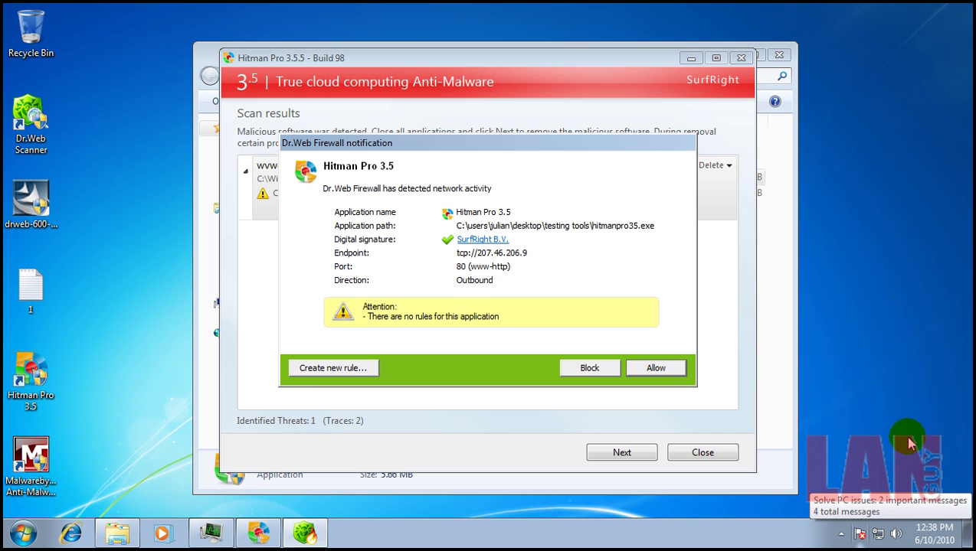
Allow Hitman Pro's connection, then close Hitman Pro after it flags wvwq.sys, and close the folder.
{"action": "left_click", "coordinate": [659, 369]}
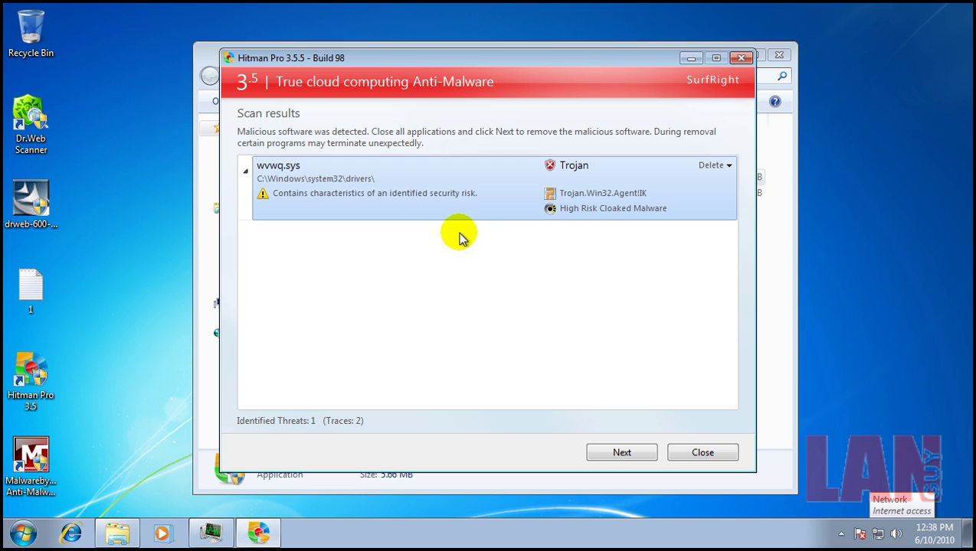
{"action": "left_click", "coordinate": [741, 59]}
{"action": "left_click", "coordinate": [779, 56]}
{"action": "left_click", "coordinate": [842, 534]}
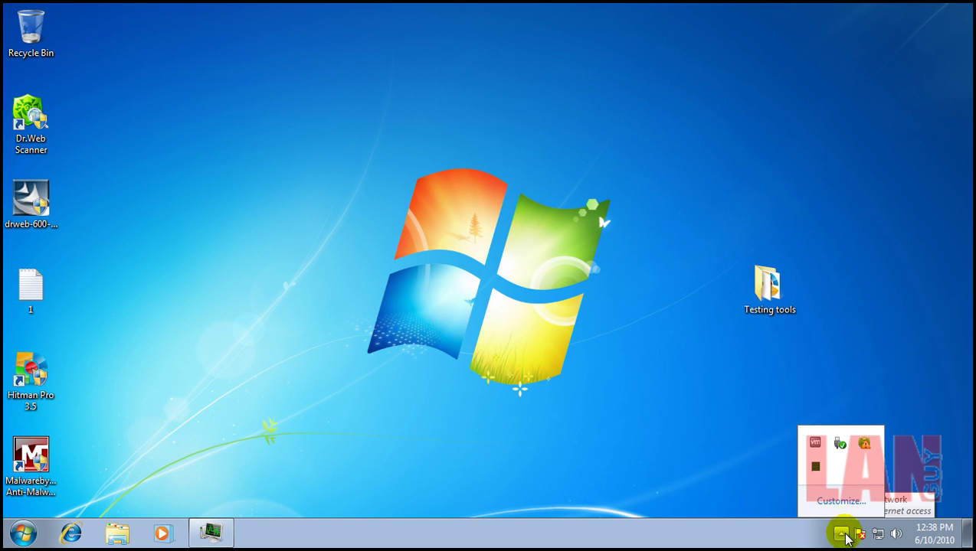
{"action": "left_click", "coordinate": [864, 442]}
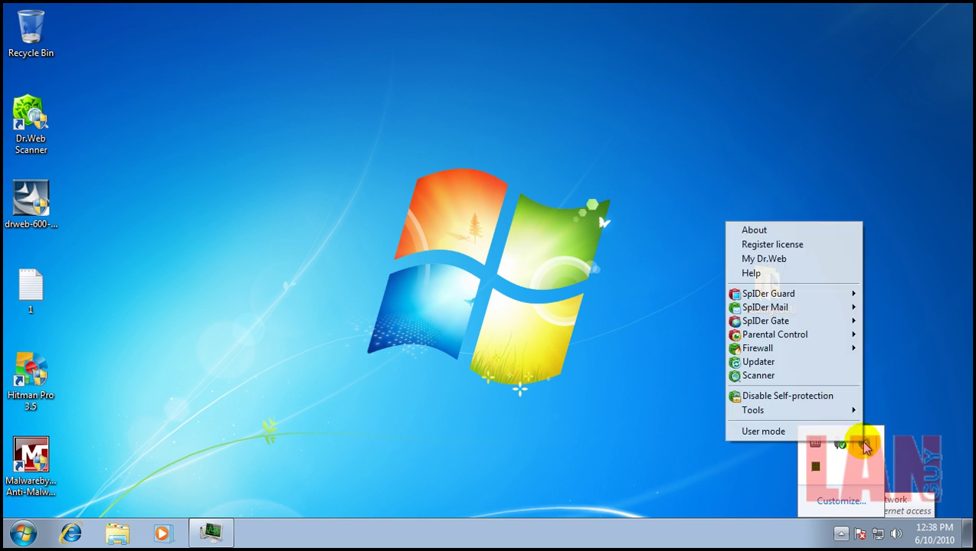
{"action": "left_click", "coordinate": [911, 227]}
{"action": "left_click", "coordinate": [840, 534]}
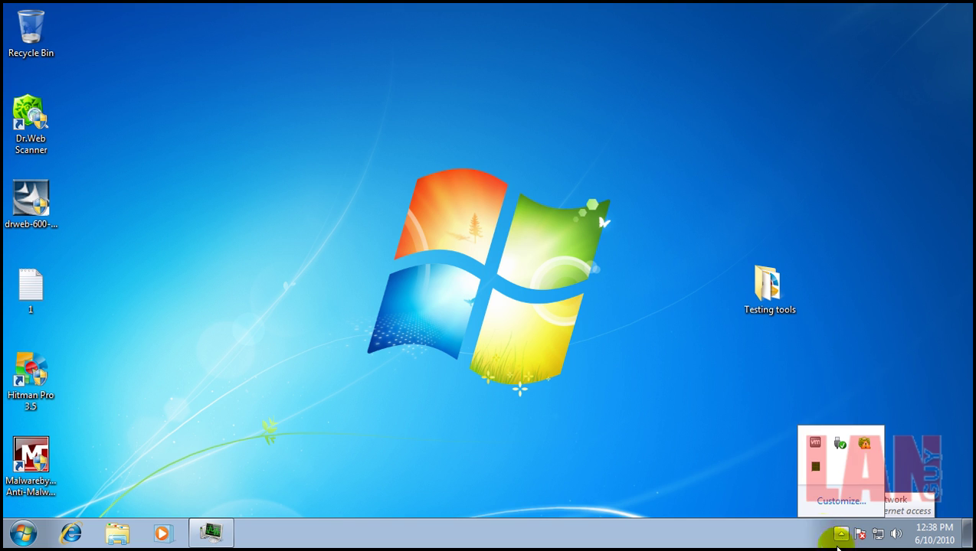
{"action": "left_click", "coordinate": [863, 443]}
{"action": "mouse_move", "coordinate": [797, 302]}
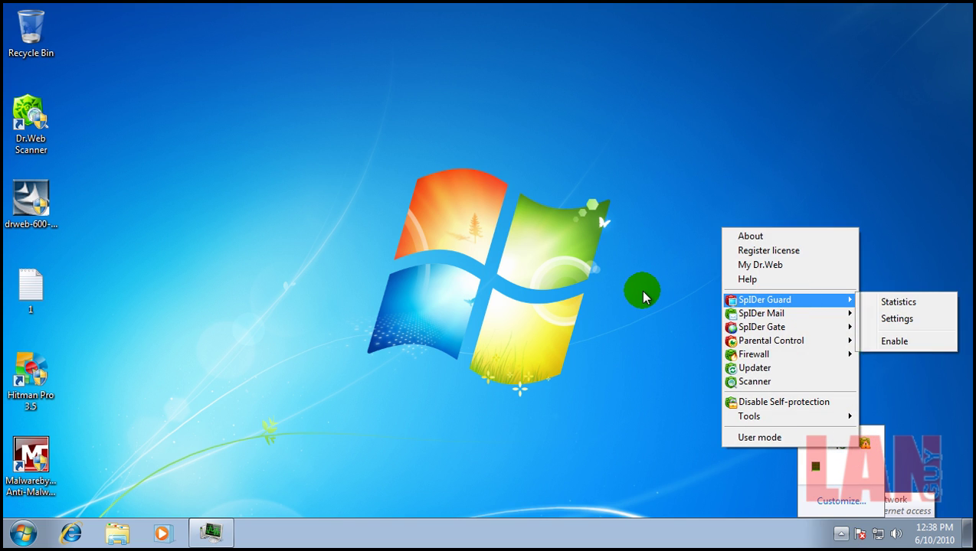
{"action": "left_click", "coordinate": [643, 297]}
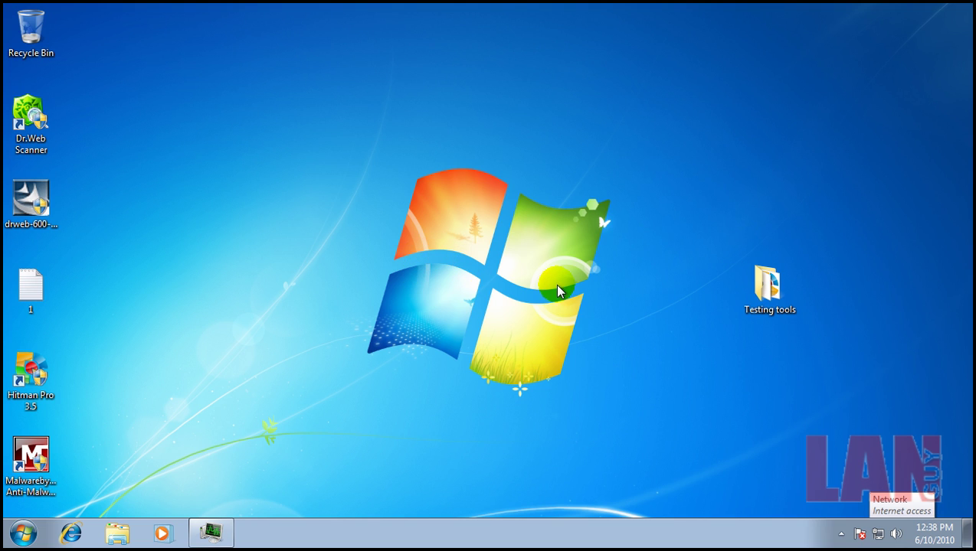
{"action": "left_click", "coordinate": [841, 534]}
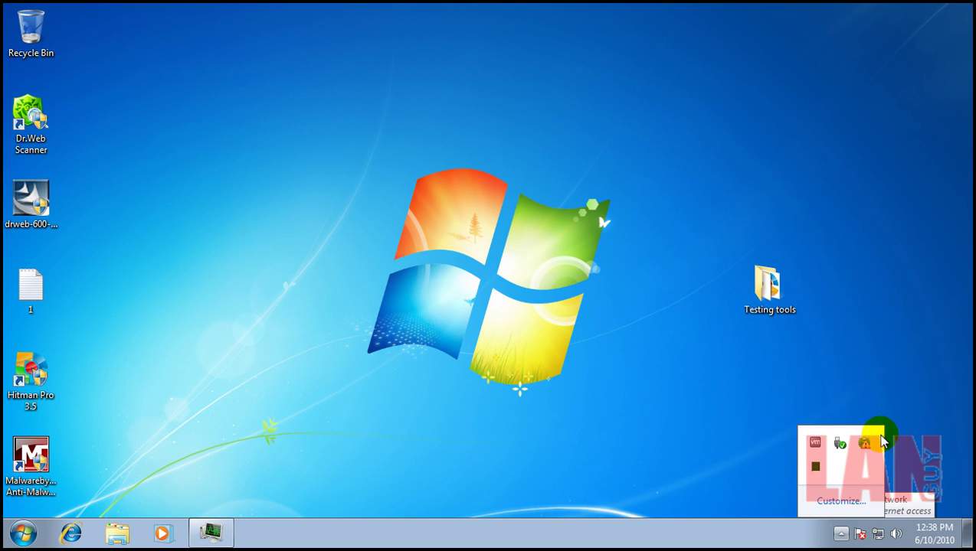
{"action": "left_click", "coordinate": [863, 446]}
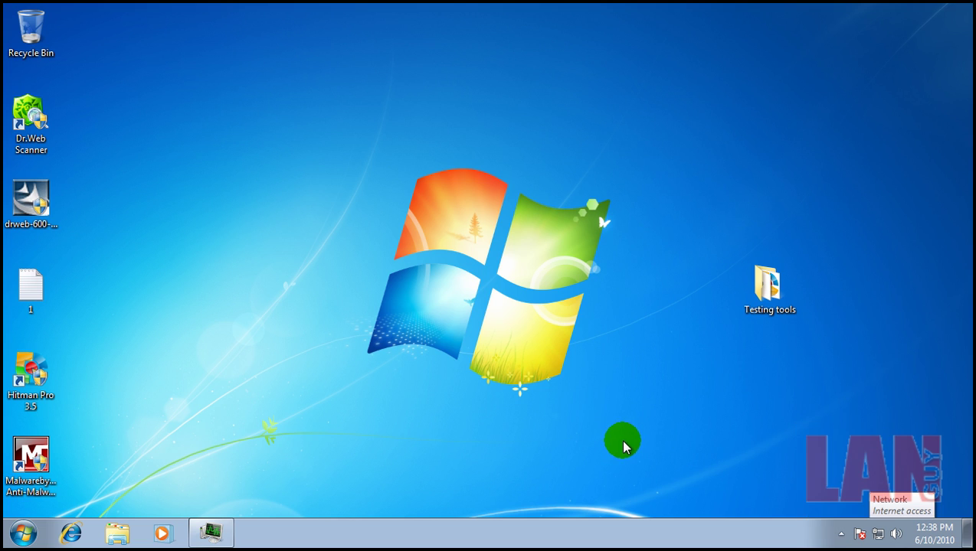